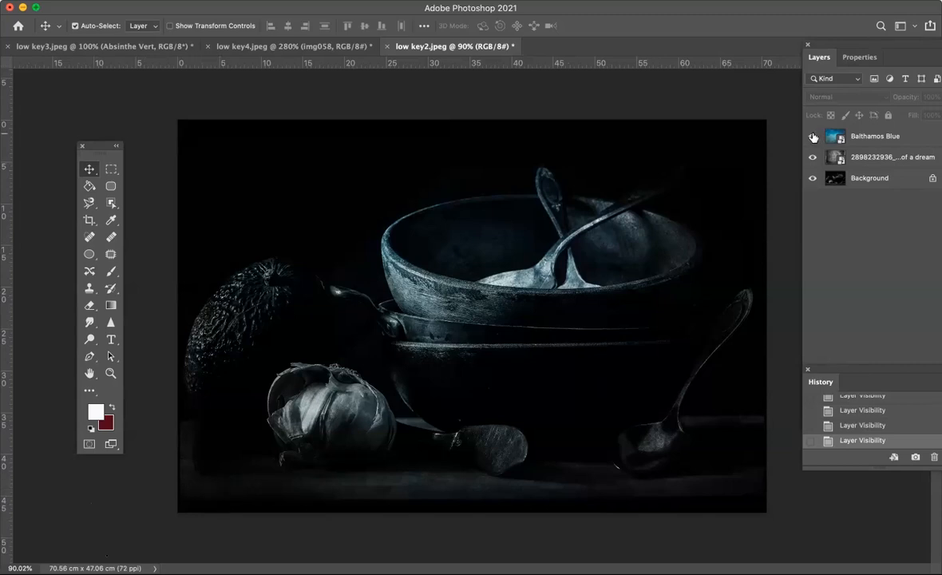
- Hide the Balthamos Blue layer and the "of a dream" texture layer above the background
{"action": "left_click", "coordinate": [812, 137]}
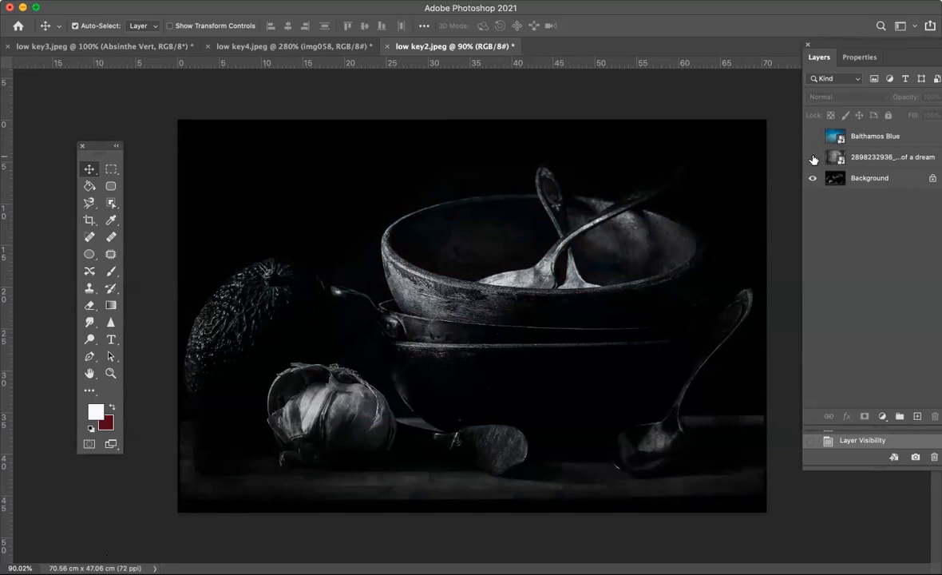
{"action": "left_click", "coordinate": [813, 159]}
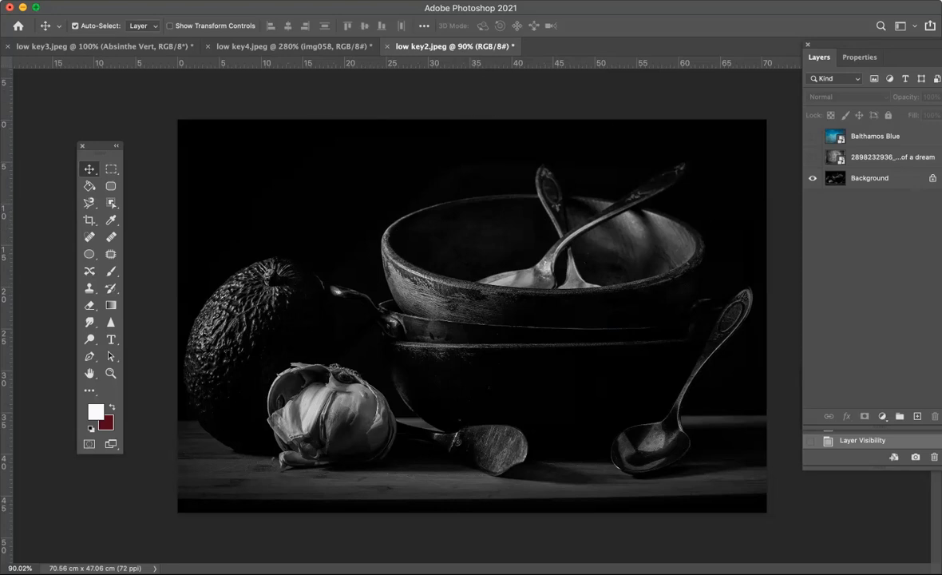
- Open the image low key21.jpeg from the Photography folder
{"action": "left_click", "coordinate": [101, 1]}
{"action": "left_click", "coordinate": [126, 21]}
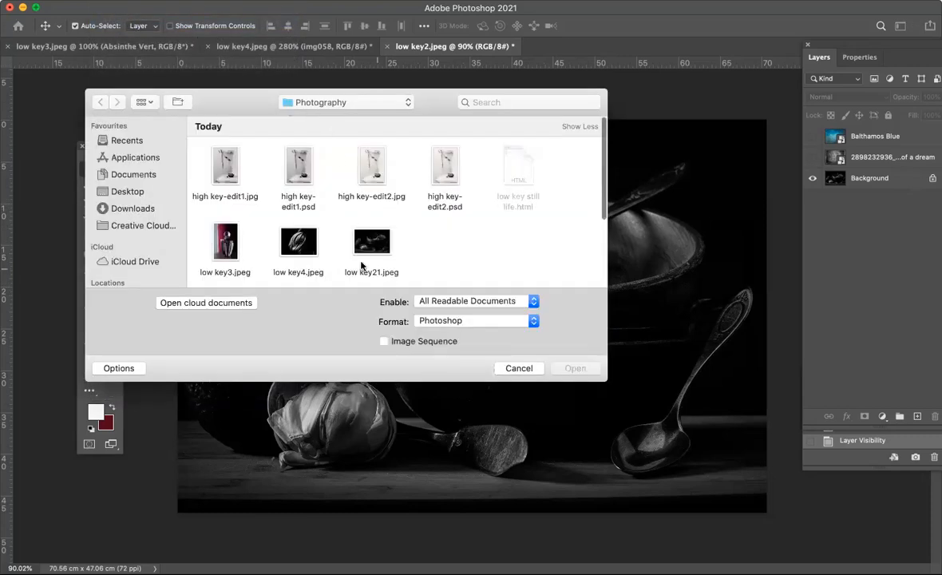
{"action": "left_click", "coordinate": [365, 252]}
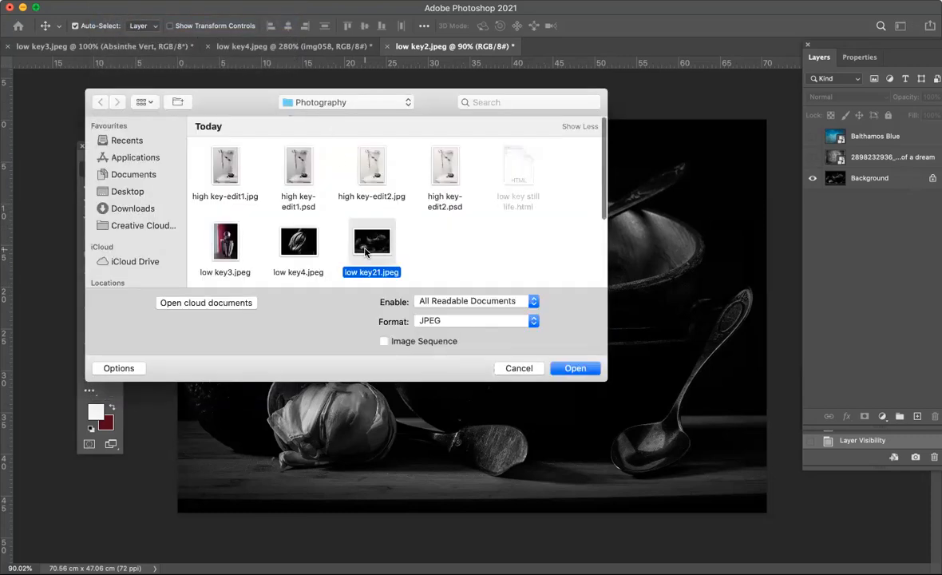
{"action": "left_click", "coordinate": [571, 369]}
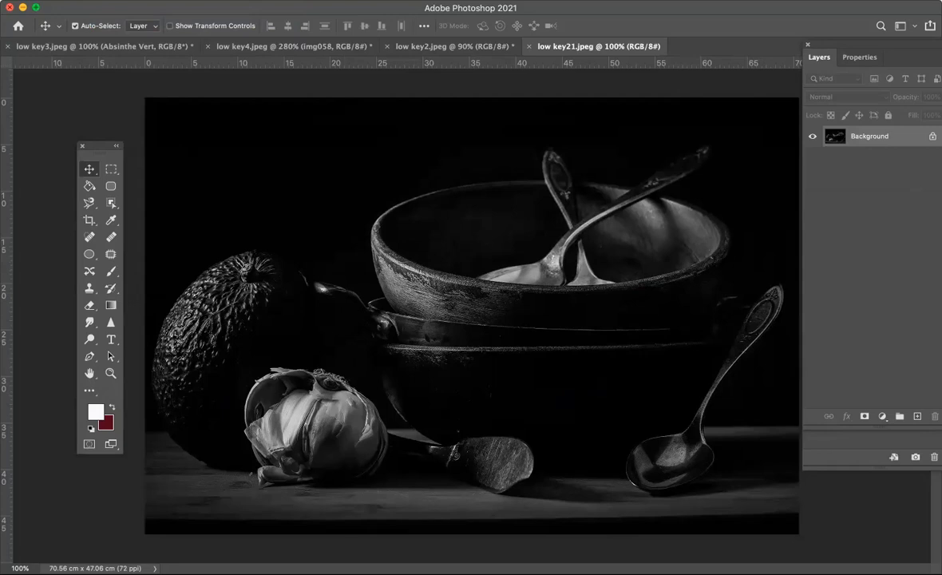
- Add a Levels adjustment layer to the still life with input levels 0, 1.00 and 255
{"action": "left_click", "coordinate": [198, 1]}
{"action": "mouse_move", "coordinate": [212, 169]}
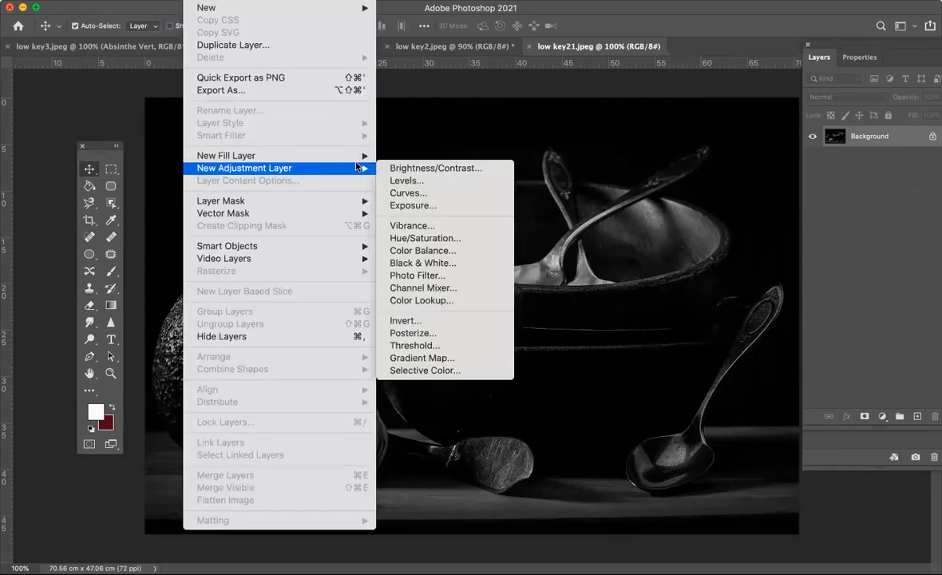
{"action": "left_click", "coordinate": [403, 181]}
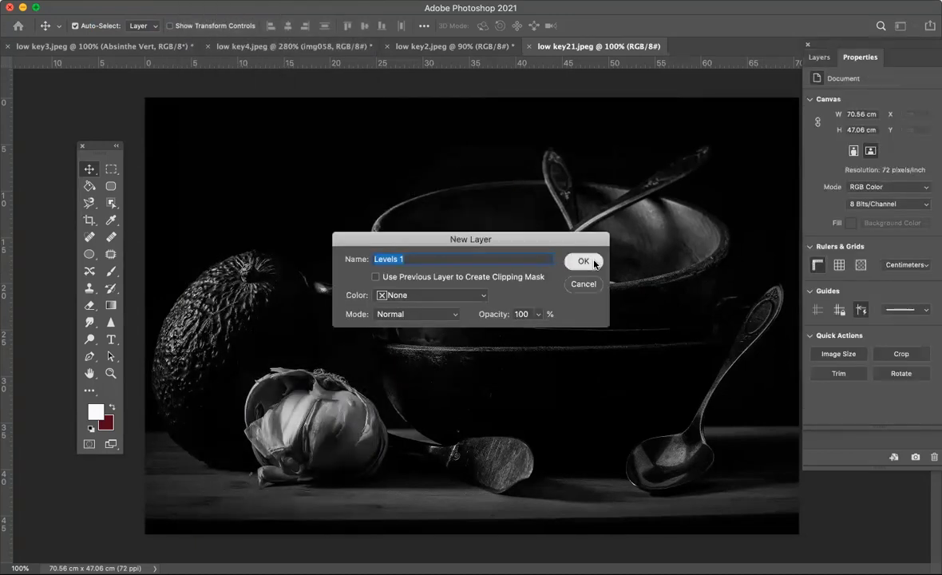
{"action": "left_click", "coordinate": [583, 261]}
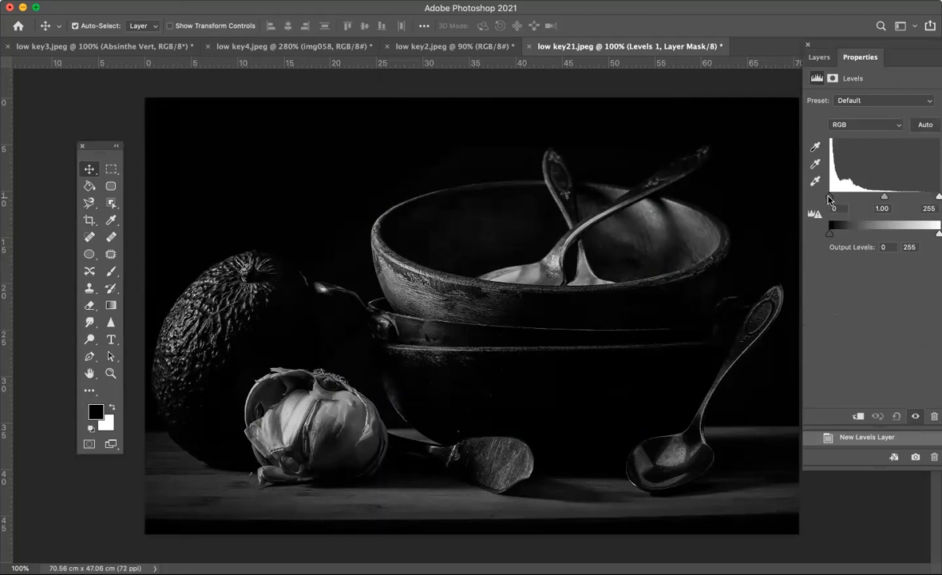
{"action": "mouse_move", "coordinate": [829, 200]}
{"action": "left_mouse_down"}
{"action": "mouse_move", "coordinate": [862, 199]}
{"action": "mouse_move", "coordinate": [829, 200]}
{"action": "left_mouse_up"}
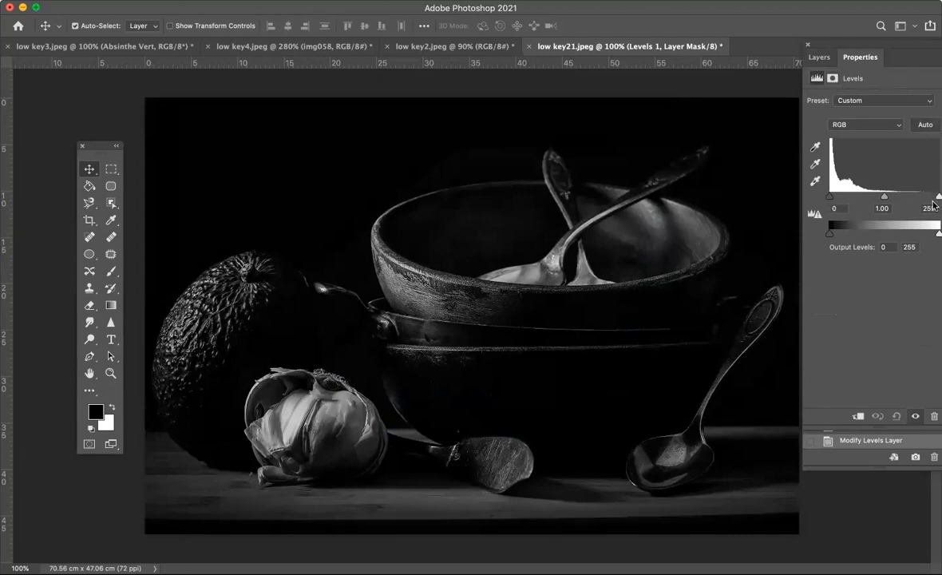
{"action": "mouse_move", "coordinate": [935, 198]}
{"action": "left_mouse_down"}
{"action": "mouse_move", "coordinate": [921, 199]}
{"action": "mouse_move", "coordinate": [935, 197]}
{"action": "left_mouse_up"}
- Add a Hue/Saturation adjustment layer above the levels layer and set its saturation to -2
{"action": "left_click", "coordinate": [201, 1]}
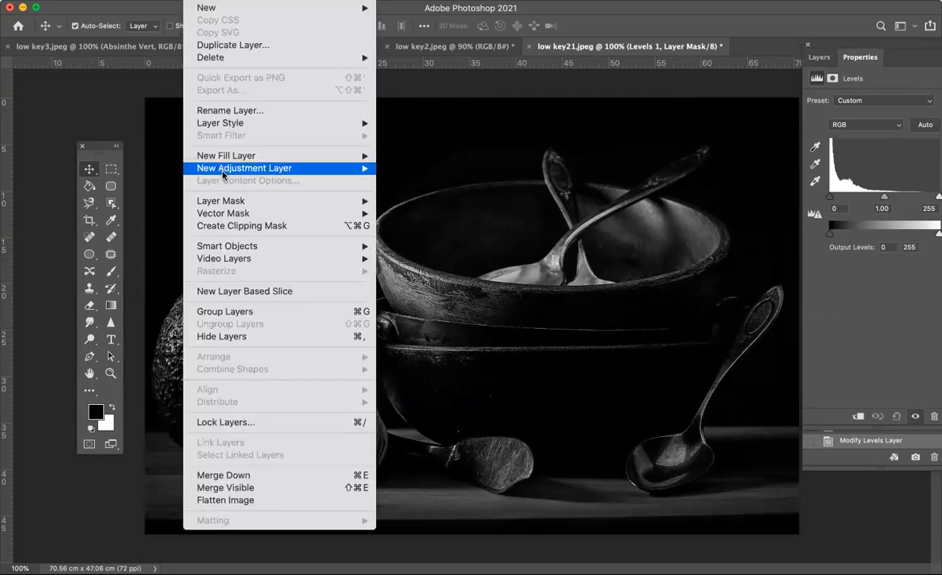
{"action": "mouse_move", "coordinate": [351, 169]}
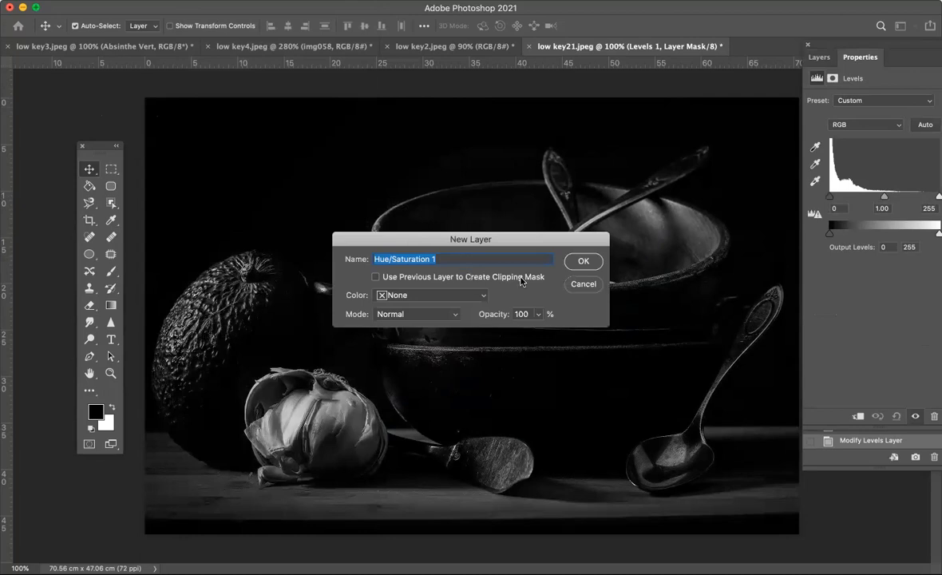
{"action": "left_click", "coordinate": [581, 262]}
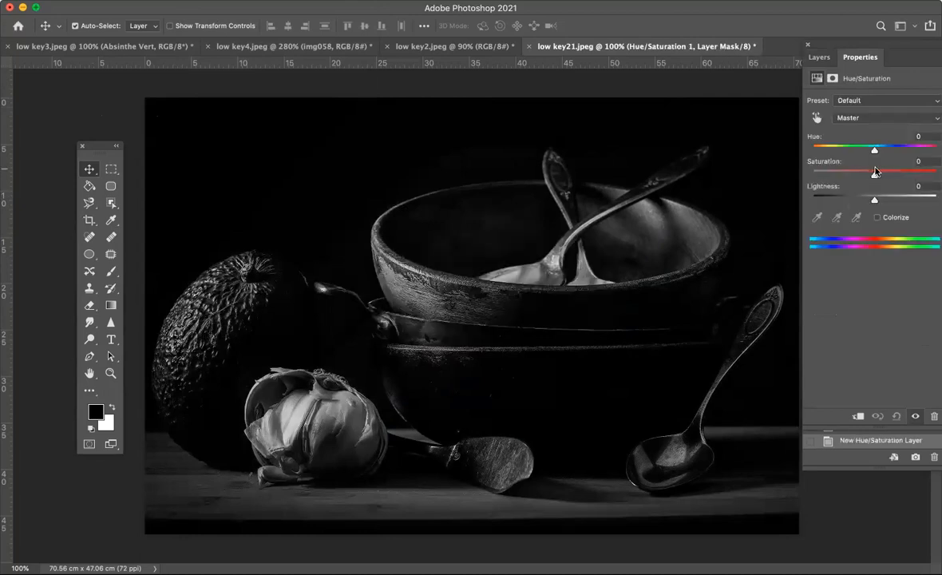
{"action": "mouse_move", "coordinate": [873, 177]}
{"action": "left_mouse_down"}
{"action": "mouse_move", "coordinate": [812, 176]}
{"action": "mouse_move", "coordinate": [873, 175]}
{"action": "left_mouse_up"}
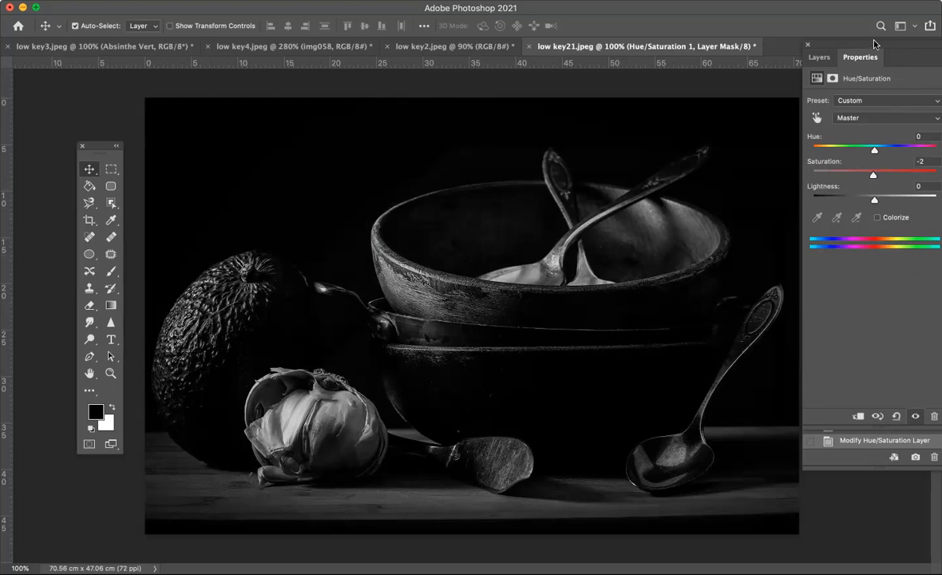
- Close the adjustment properties and display the document's layer list again
{"action": "left_click", "coordinate": [807, 45]}
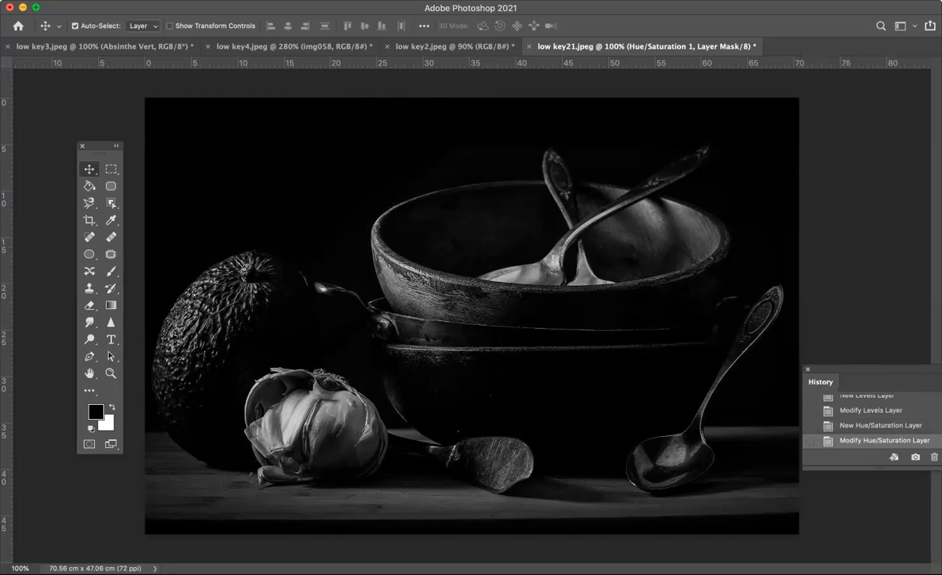
{"action": "left_click", "coordinate": [441, 1]}
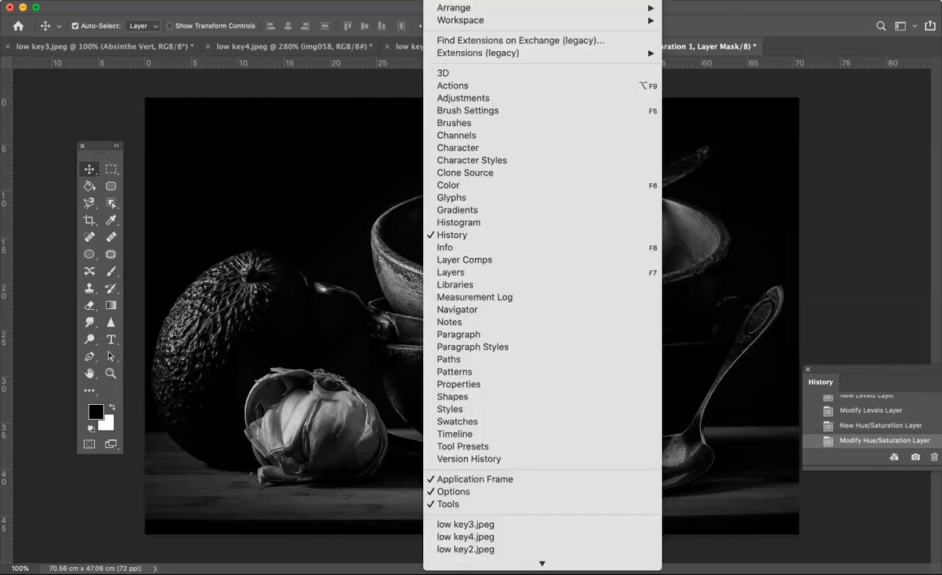
{"action": "left_click", "coordinate": [448, 272]}
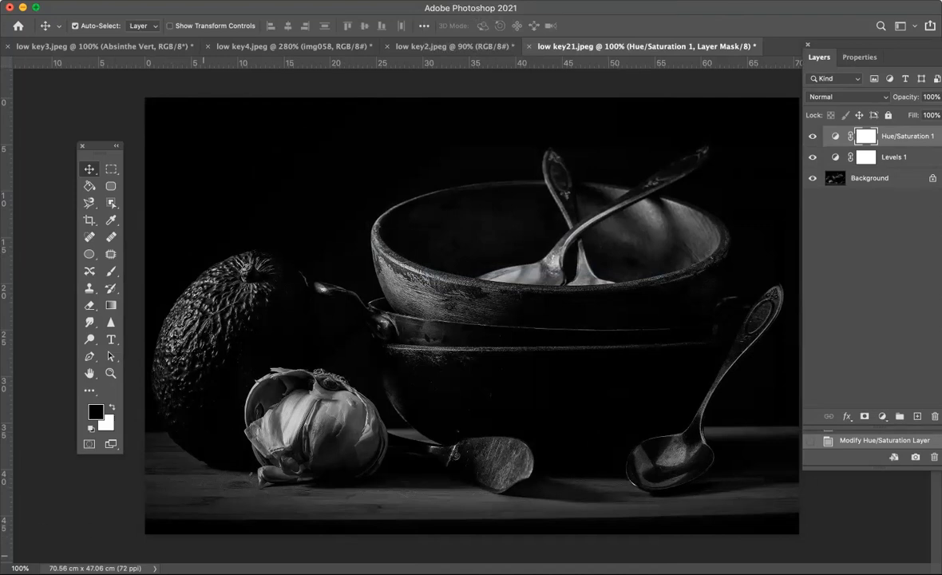
- Switch to Chrome and open the Week 5 Textures link from the course's Online Learning module in a new window
{"action": "key", "text": "Tab"}
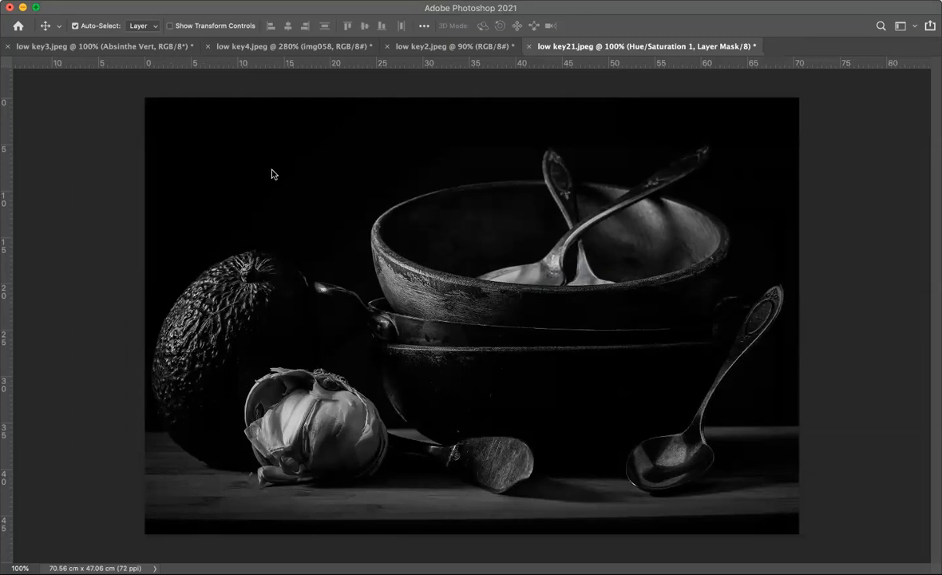
{"action": "key", "text": "super+Tab"}
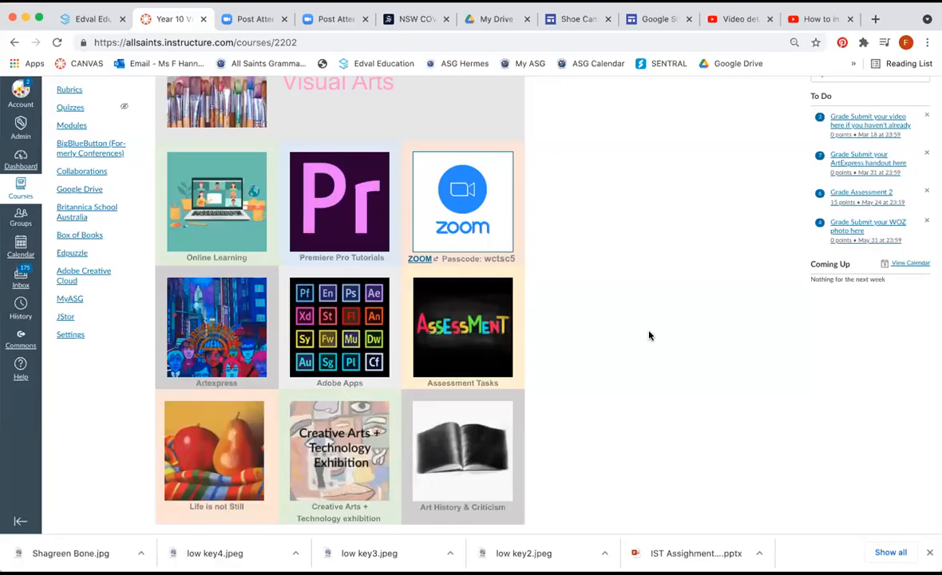
{"action": "left_click", "coordinate": [232, 214]}
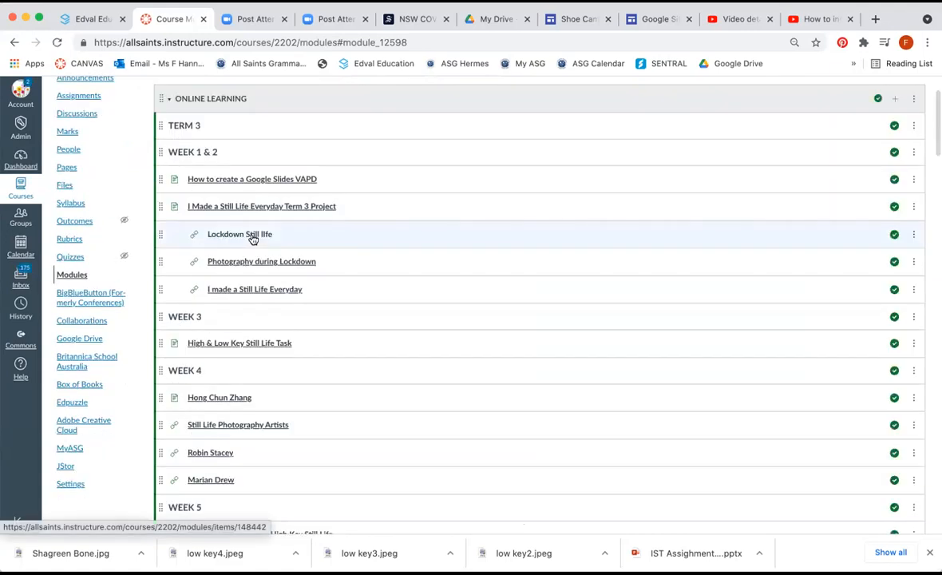
{"action": "scroll", "coordinate": [253, 239], "scroll_direction": "down", "scroll_amount": 5}
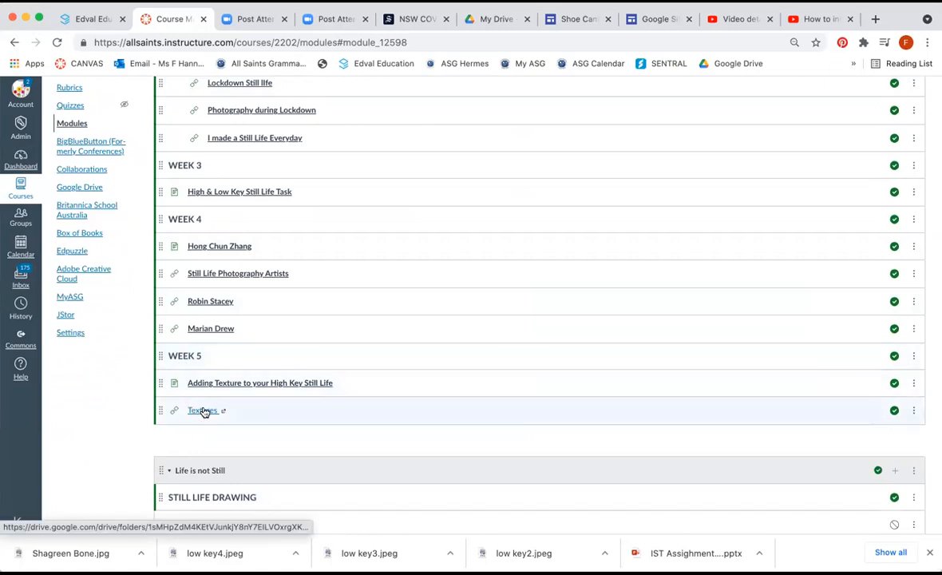
{"action": "left_click", "coordinate": [202, 410]}
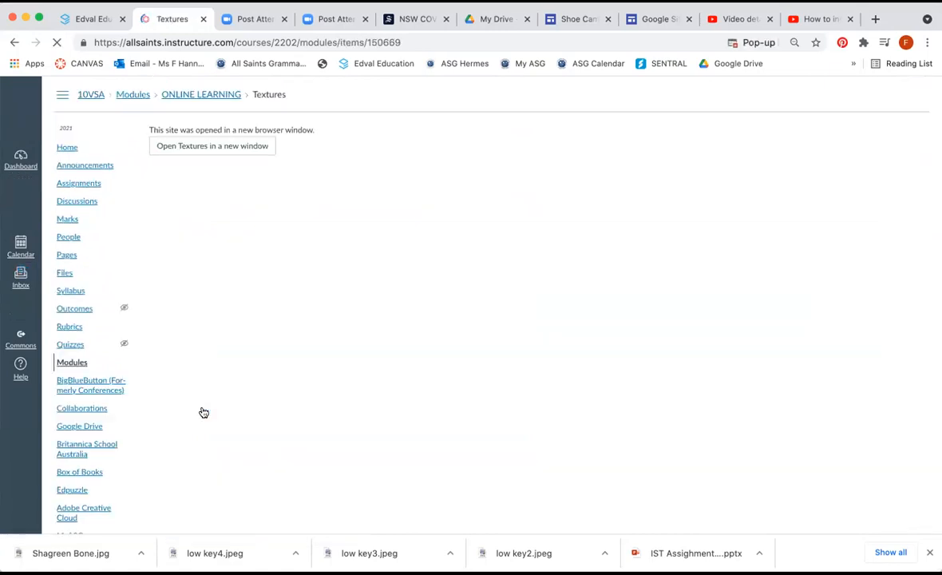
{"action": "left_click", "coordinate": [230, 145]}
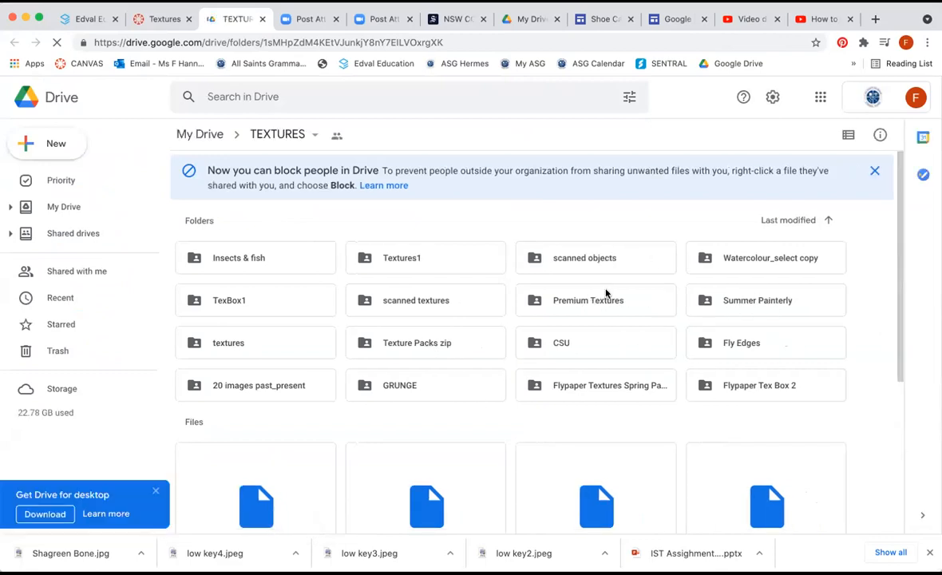
- Open the Premium Textures folder and look through its texture images
{"action": "double_click", "coordinate": [569, 306]}
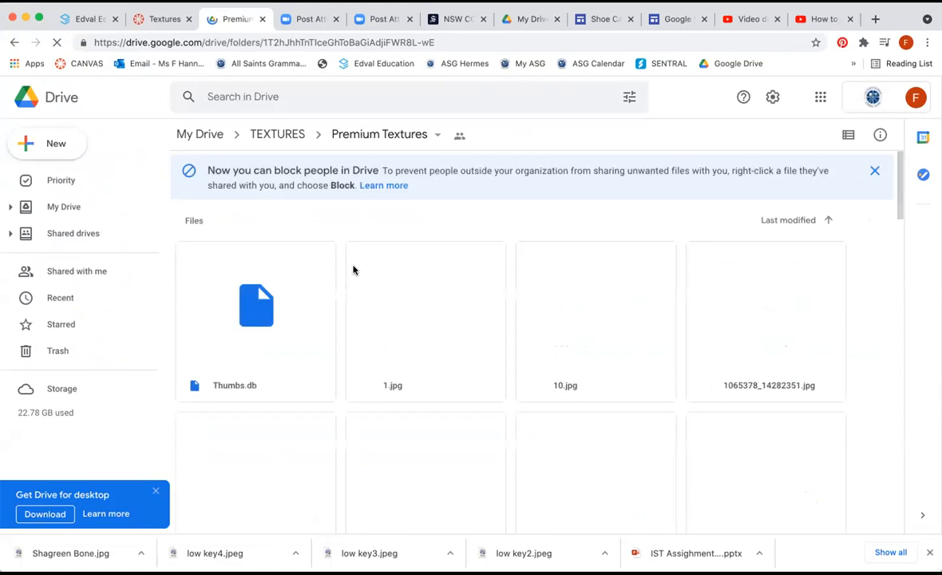
{"action": "scroll", "coordinate": [353, 269], "scroll_direction": "down", "scroll_amount": 2}
{"action": "scroll", "coordinate": [354, 270], "scroll_direction": "down", "scroll_amount": 2}
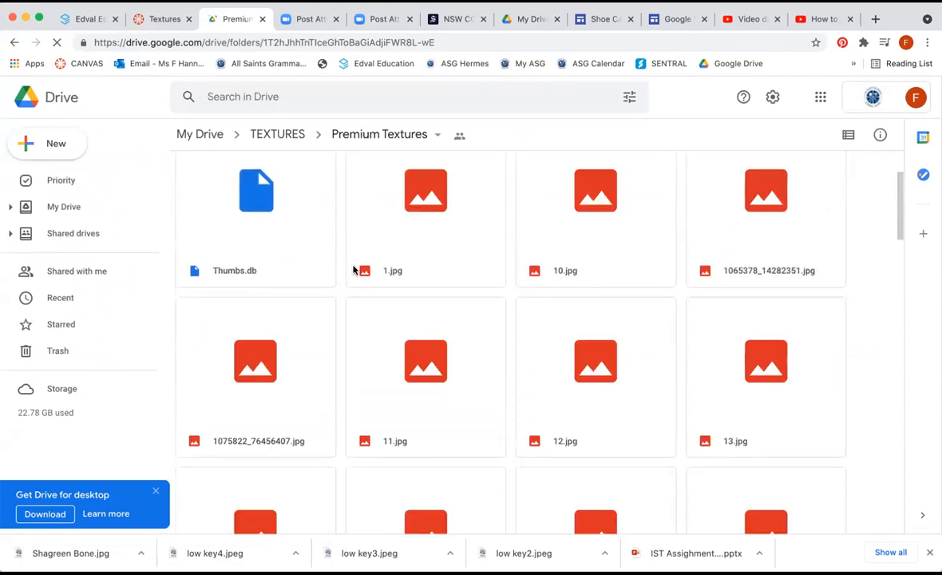
{"action": "scroll", "coordinate": [354, 270], "scroll_direction": "down", "scroll_amount": 2}
{"action": "scroll", "coordinate": [354, 270], "scroll_direction": "up", "scroll_amount": 1}
{"action": "scroll", "coordinate": [353, 270], "scroll_direction": "down", "scroll_amount": 4}
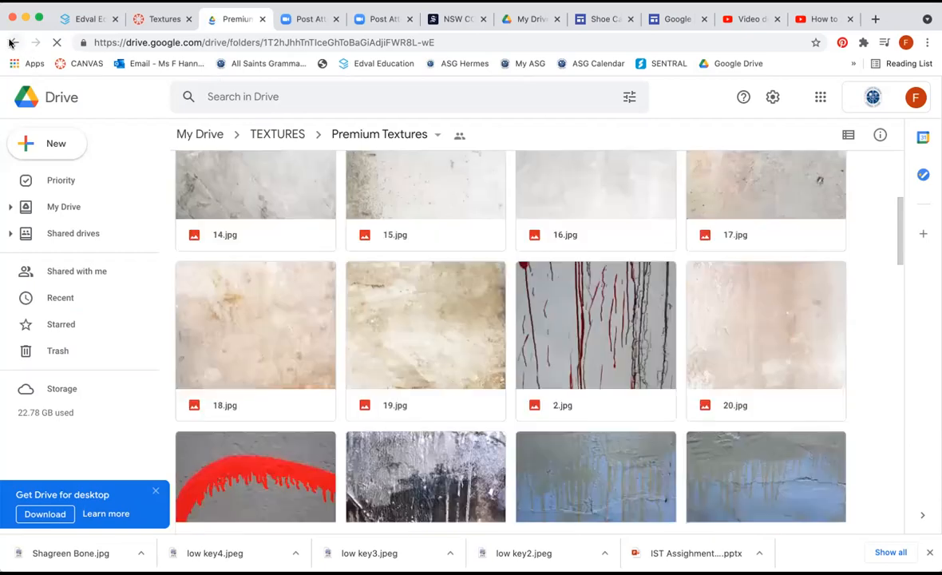
- Go back to the TEXTURES folder and look through the images in the Watercolour_select copy subfolder
{"action": "left_click", "coordinate": [14, 42]}
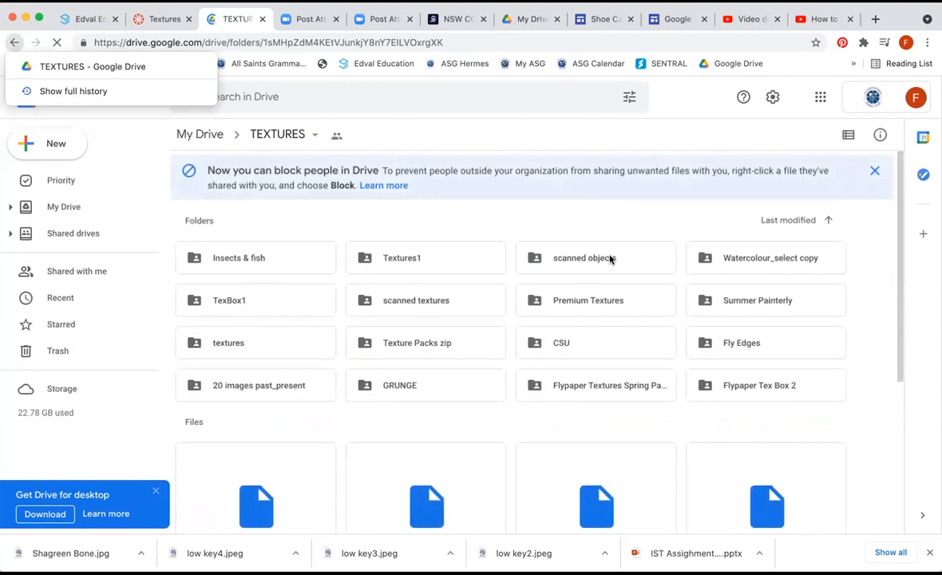
{"action": "left_click", "coordinate": [750, 259]}
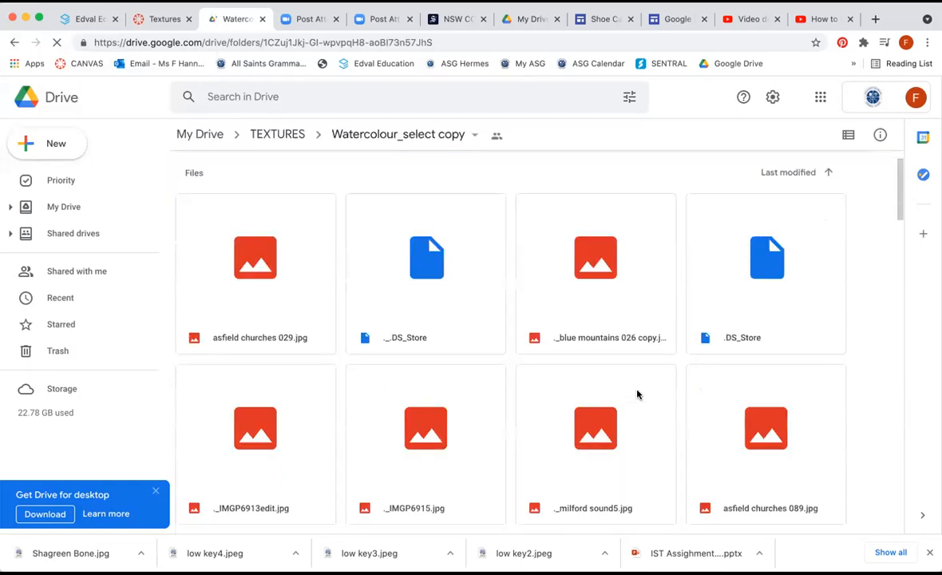
{"action": "scroll", "coordinate": [636, 393], "scroll_direction": "down", "scroll_amount": 3}
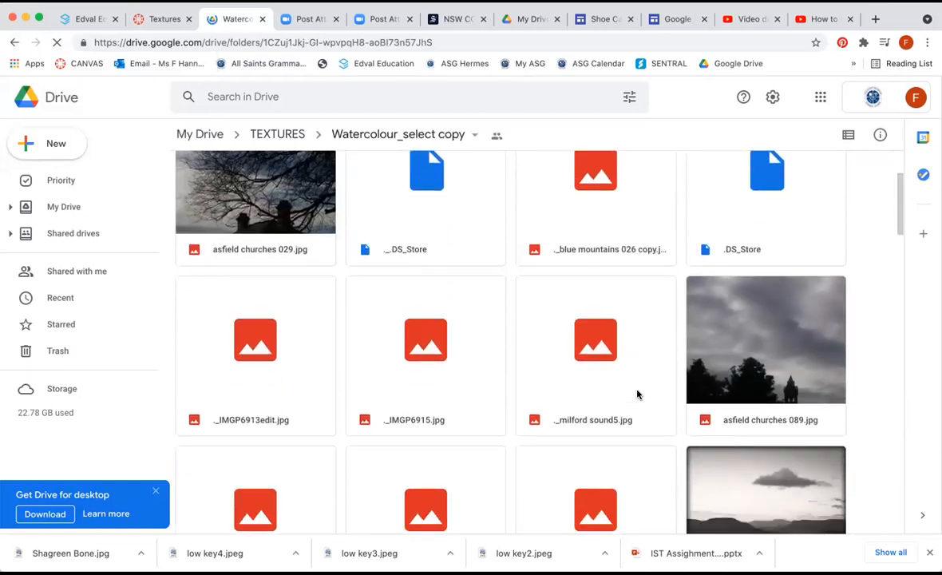
{"action": "scroll", "coordinate": [637, 394], "scroll_direction": "up", "scroll_amount": 3}
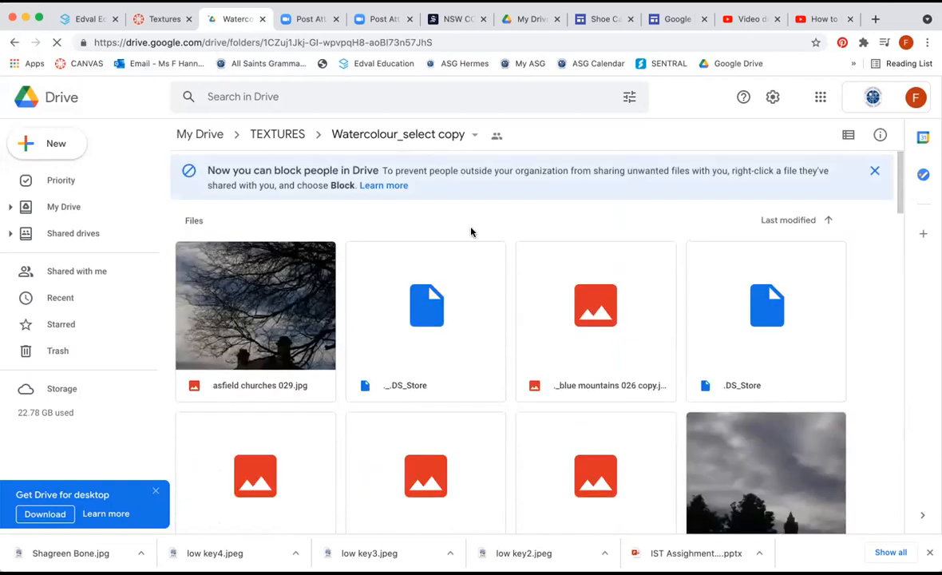
- Look through the images in the textures subfolder of TEXTURES and return to the TEXTURES folder
{"action": "left_click", "coordinate": [281, 134]}
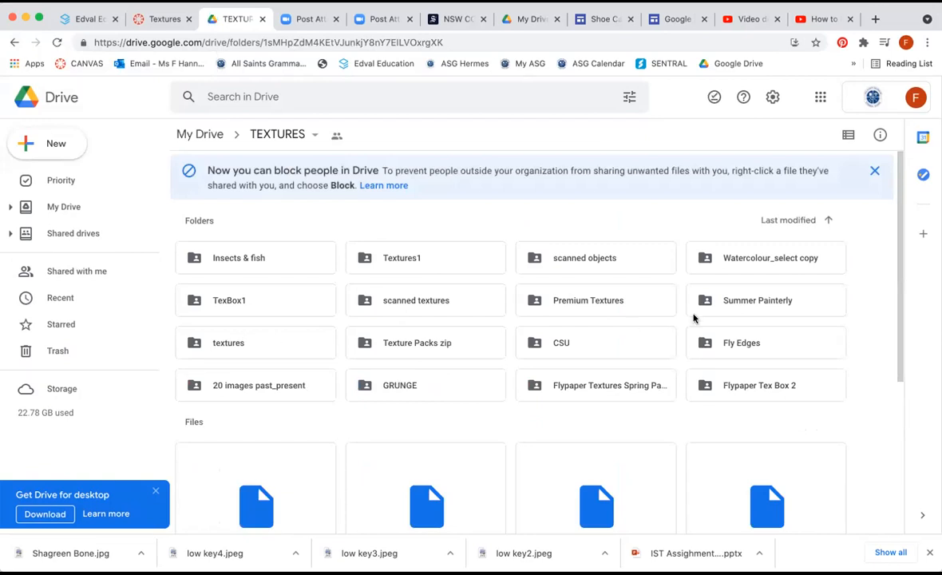
{"action": "left_click", "coordinate": [226, 343]}
{"action": "double_click", "coordinate": [226, 343]}
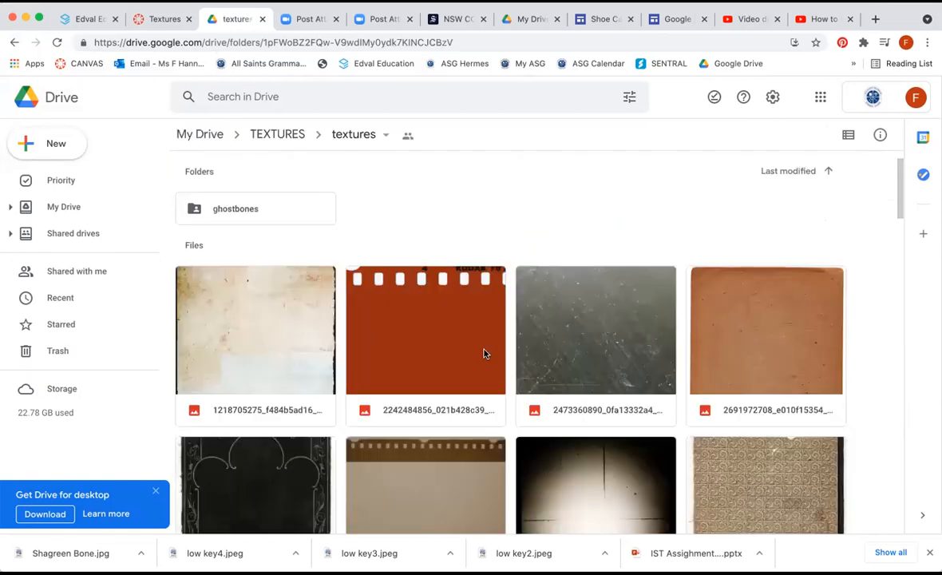
{"action": "scroll", "coordinate": [484, 353], "scroll_direction": "down", "scroll_amount": 2}
{"action": "scroll", "coordinate": [484, 353], "scroll_direction": "down", "scroll_amount": 1}
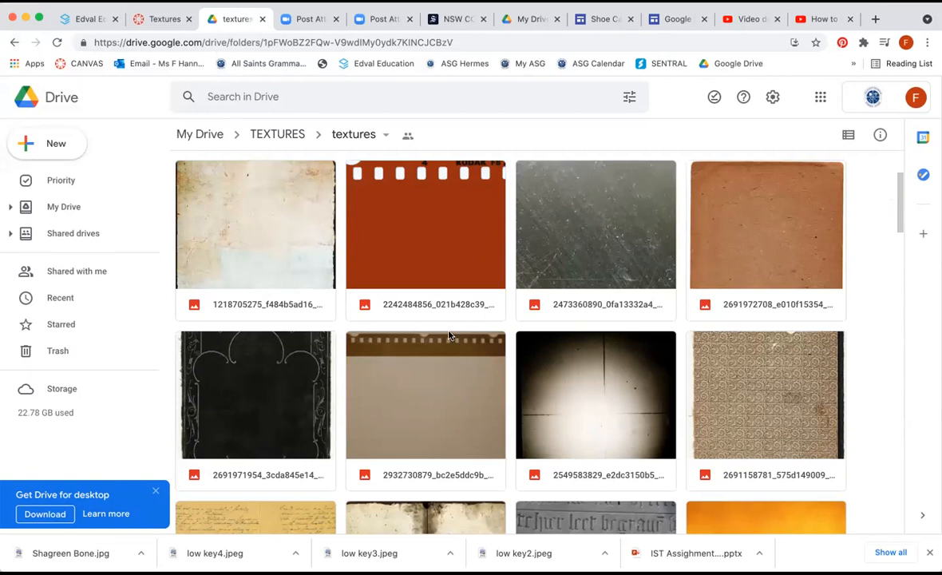
{"action": "scroll", "coordinate": [455, 331], "scroll_direction": "down", "scroll_amount": 5}
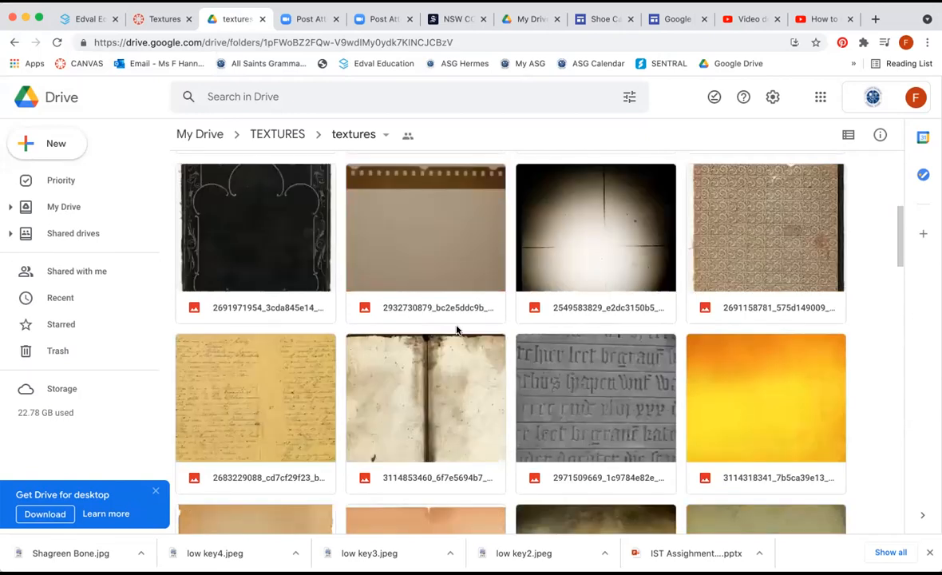
{"action": "scroll", "coordinate": [457, 328], "scroll_direction": "down", "scroll_amount": 3}
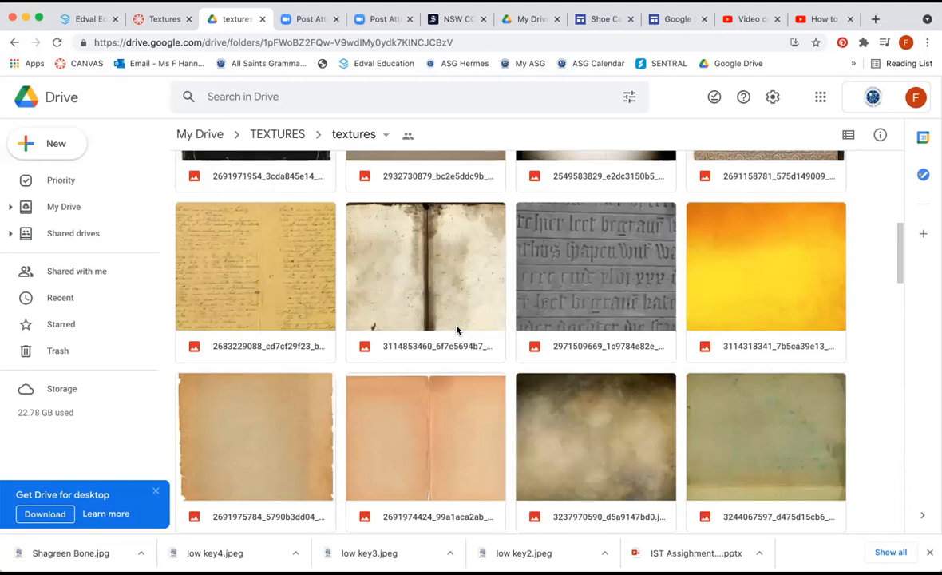
{"action": "scroll", "coordinate": [469, 239], "scroll_direction": "down", "scroll_amount": 4}
{"action": "scroll", "coordinate": [438, 297], "scroll_direction": "up", "scroll_amount": 1}
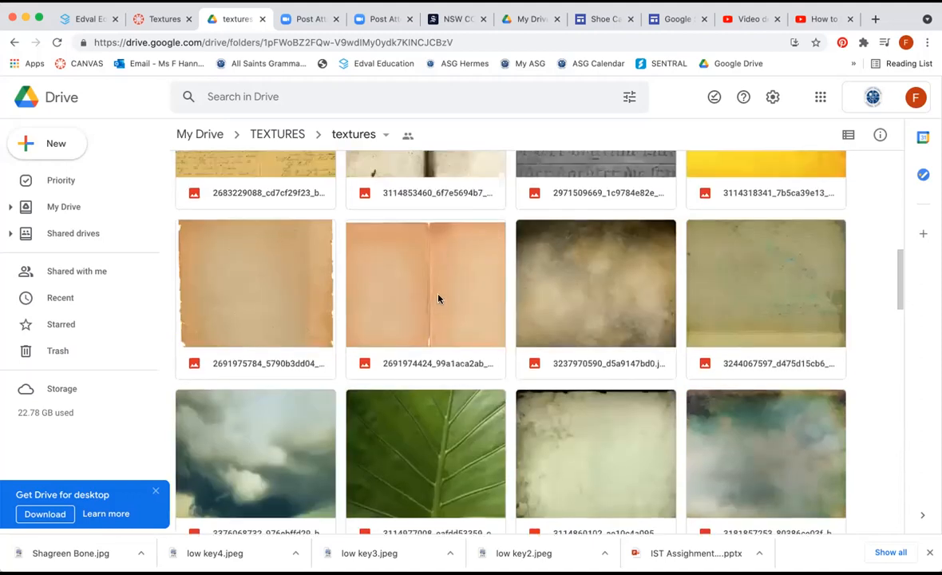
{"action": "scroll", "coordinate": [438, 299], "scroll_direction": "up", "scroll_amount": 1}
{"action": "scroll", "coordinate": [391, 289], "scroll_direction": "up", "scroll_amount": 3}
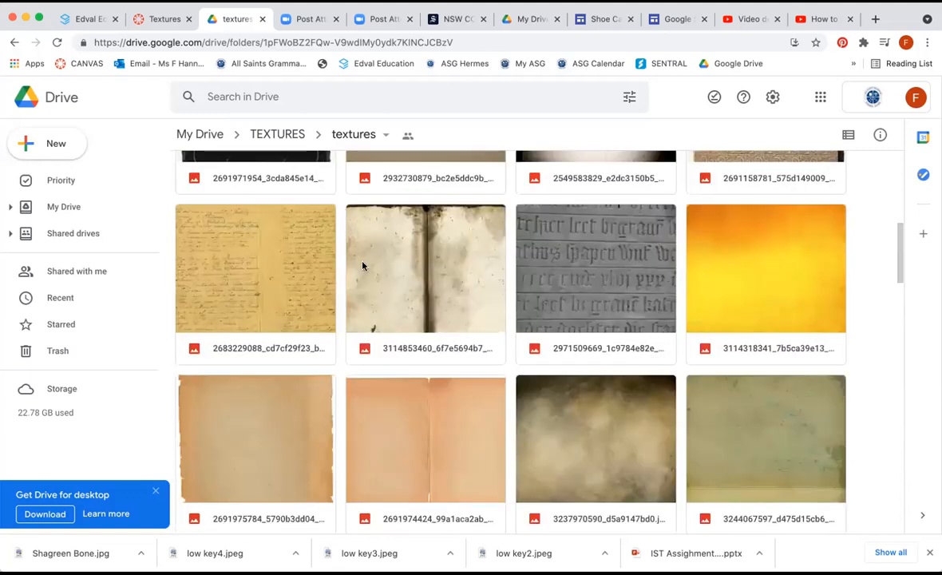
{"action": "scroll", "coordinate": [270, 345], "scroll_direction": "down", "scroll_amount": 1}
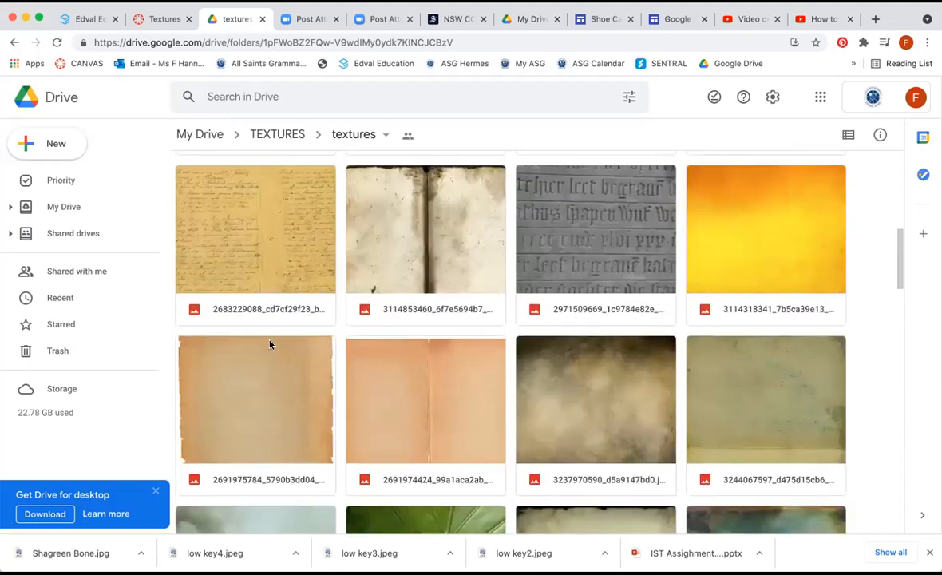
{"action": "scroll", "coordinate": [270, 345], "scroll_direction": "down", "scroll_amount": 2}
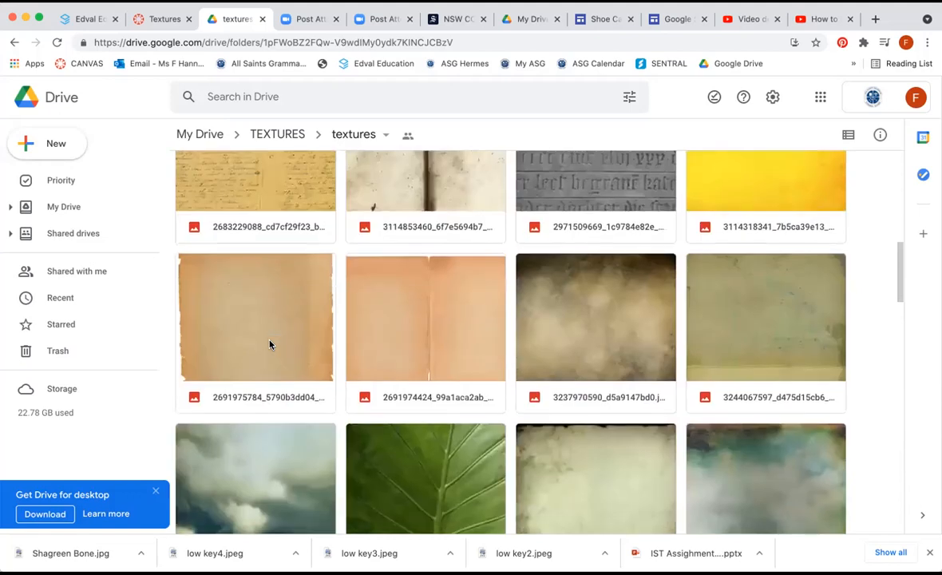
{"action": "scroll", "coordinate": [270, 344], "scroll_direction": "down", "scroll_amount": 2}
{"action": "scroll", "coordinate": [270, 344], "scroll_direction": "down", "scroll_amount": 2}
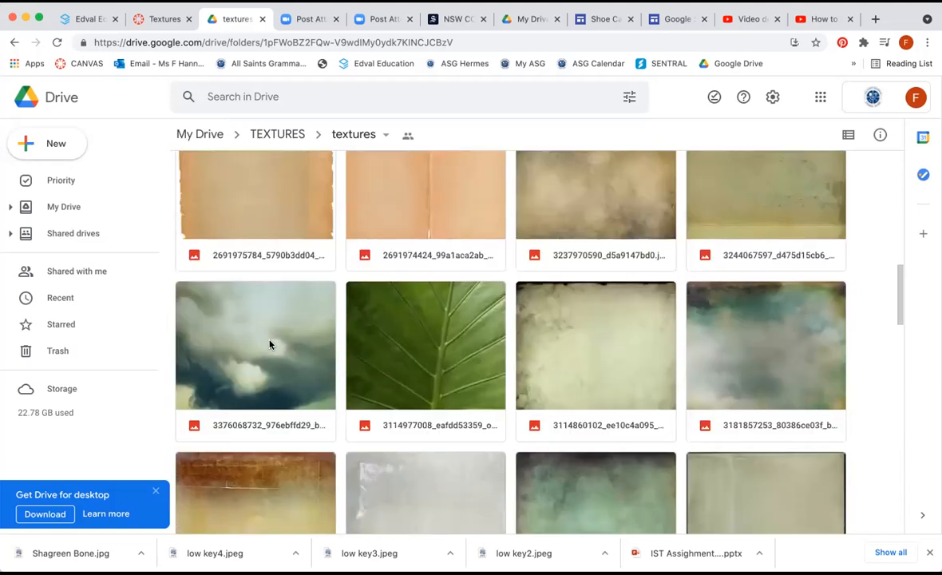
{"action": "scroll", "coordinate": [269, 345], "scroll_direction": "down", "scroll_amount": 3}
{"action": "scroll", "coordinate": [270, 345], "scroll_direction": "down", "scroll_amount": 9}
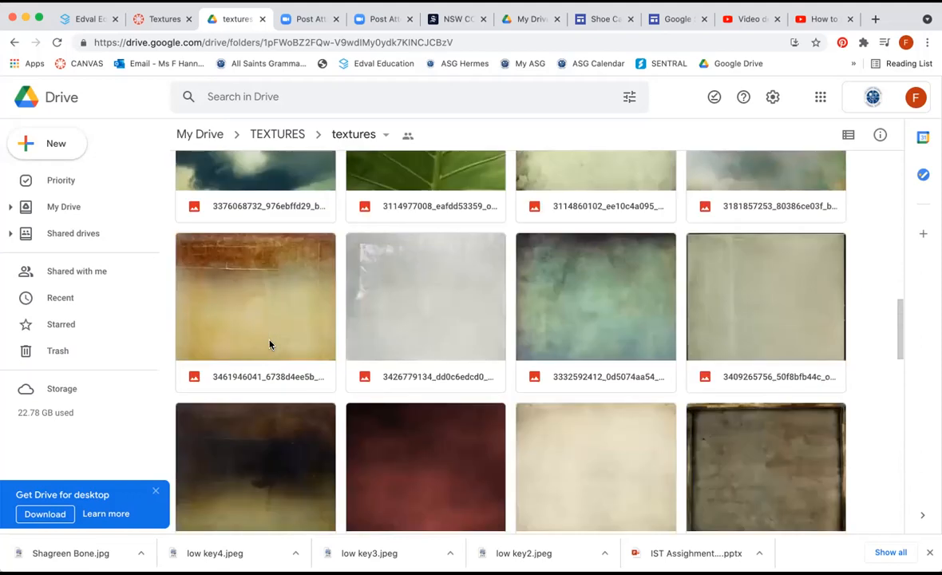
{"action": "scroll", "coordinate": [269, 345], "scroll_direction": "down", "scroll_amount": 5}
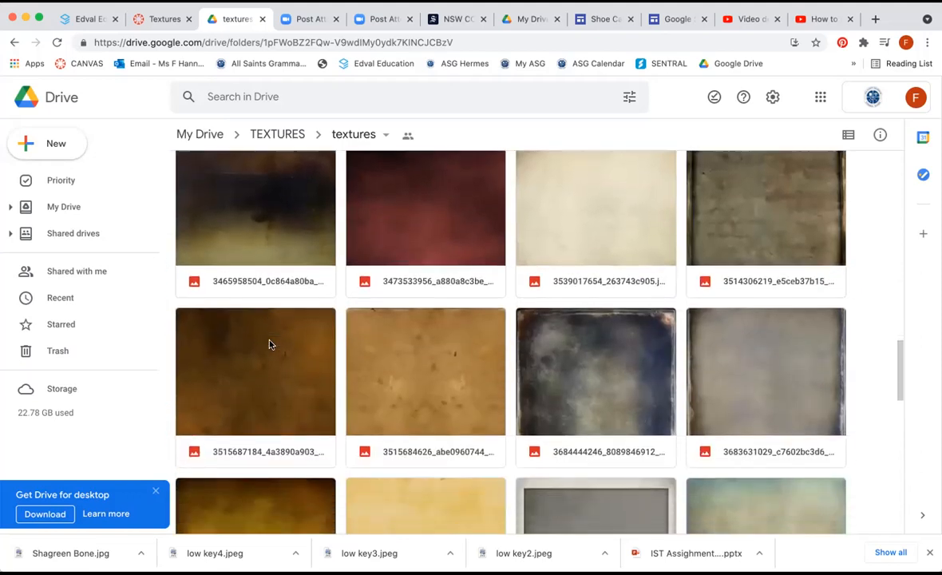
{"action": "scroll", "coordinate": [270, 344], "scroll_direction": "down", "scroll_amount": 9}
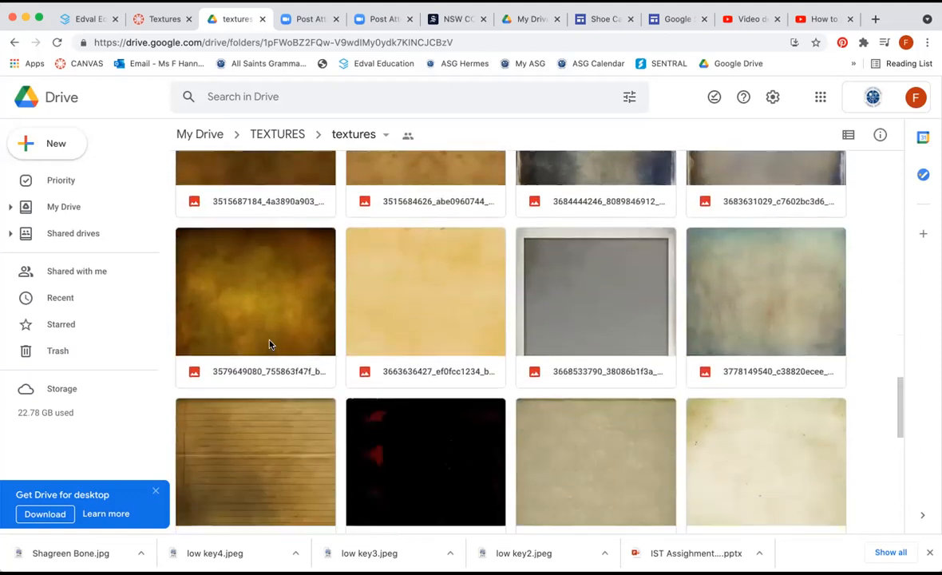
{"action": "scroll", "coordinate": [270, 344], "scroll_direction": "down", "scroll_amount": 5}
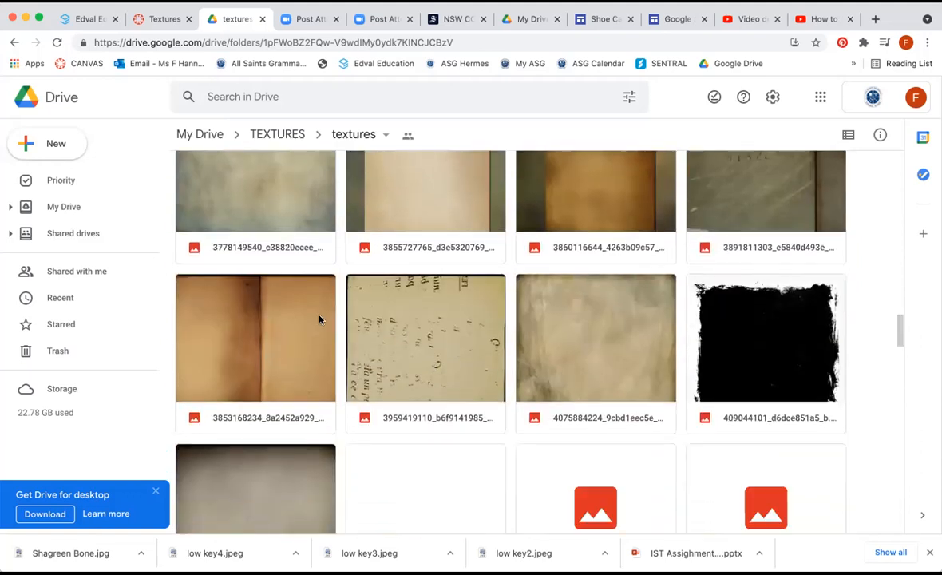
{"action": "scroll", "coordinate": [320, 320], "scroll_direction": "down", "scroll_amount": 3}
{"action": "scroll", "coordinate": [319, 319], "scroll_direction": "up", "scroll_amount": 12}
{"action": "scroll", "coordinate": [320, 319], "scroll_direction": "up", "scroll_amount": 2}
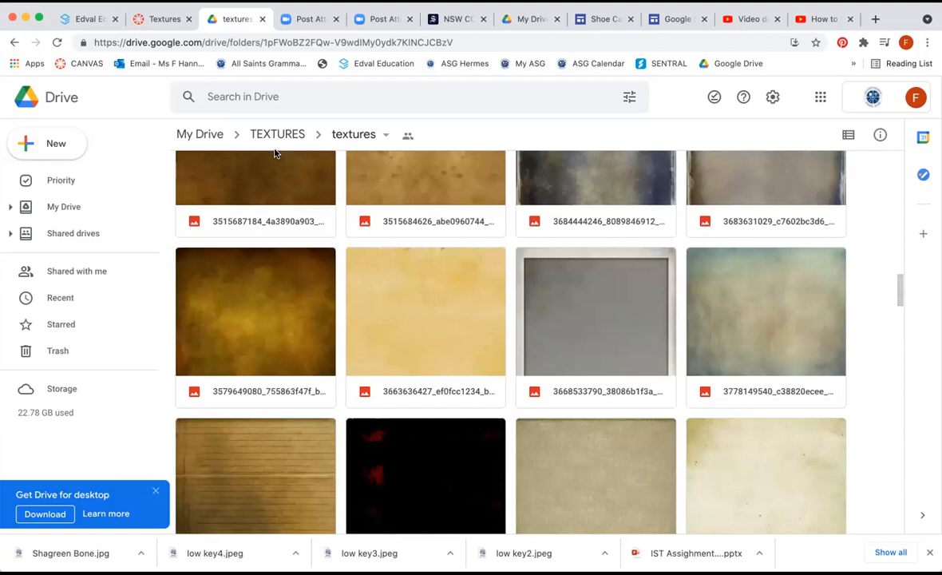
{"action": "left_click", "coordinate": [290, 135]}
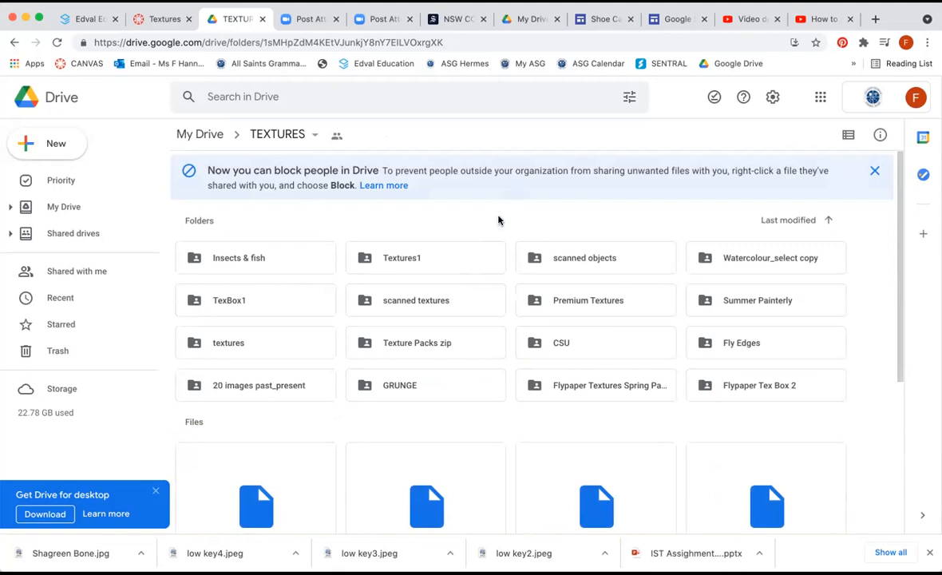
{"action": "scroll", "coordinate": [498, 220], "scroll_direction": "down", "scroll_amount": 1}
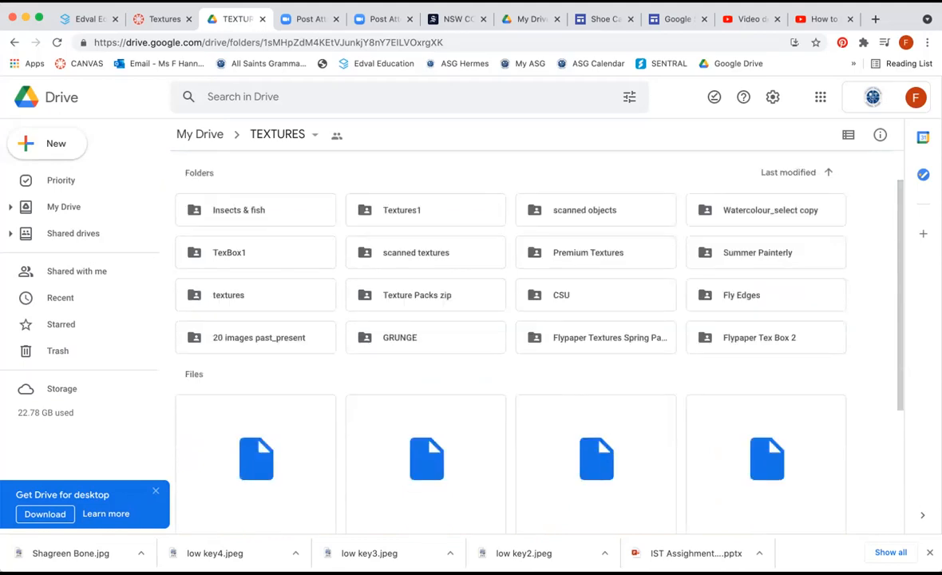
- Switch to Photoshop and place Balthamos Blue.jpg from the Textures__select folder as an embedded image in low key21.jpeg
{"action": "key", "text": "super+Tab"}
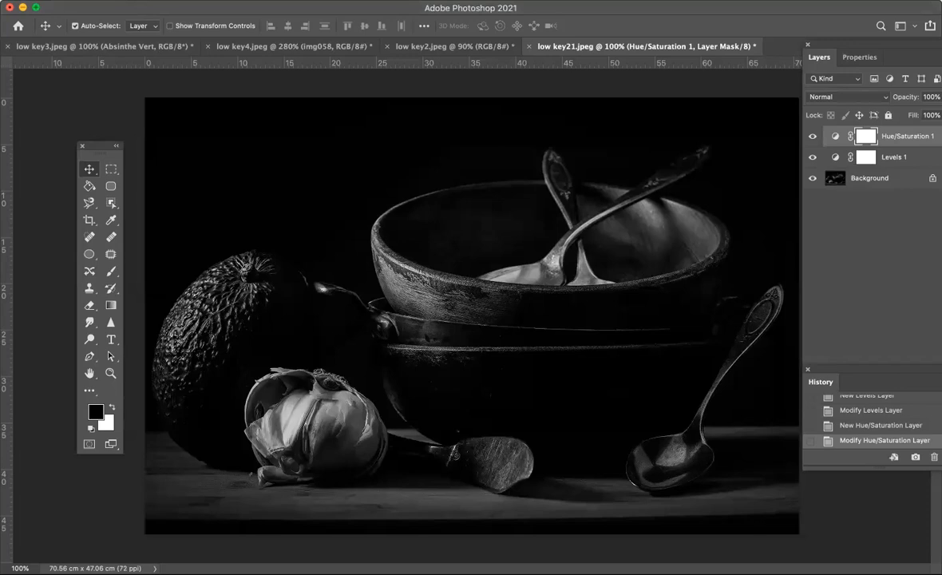
{"action": "left_click", "coordinate": [102, 1]}
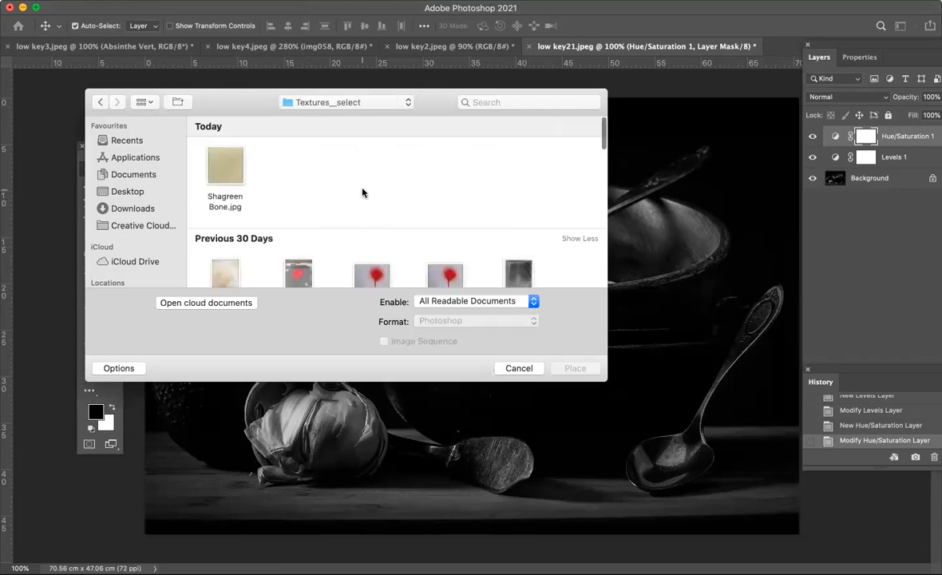
{"action": "scroll", "coordinate": [362, 191], "scroll_direction": "down", "scroll_amount": 5}
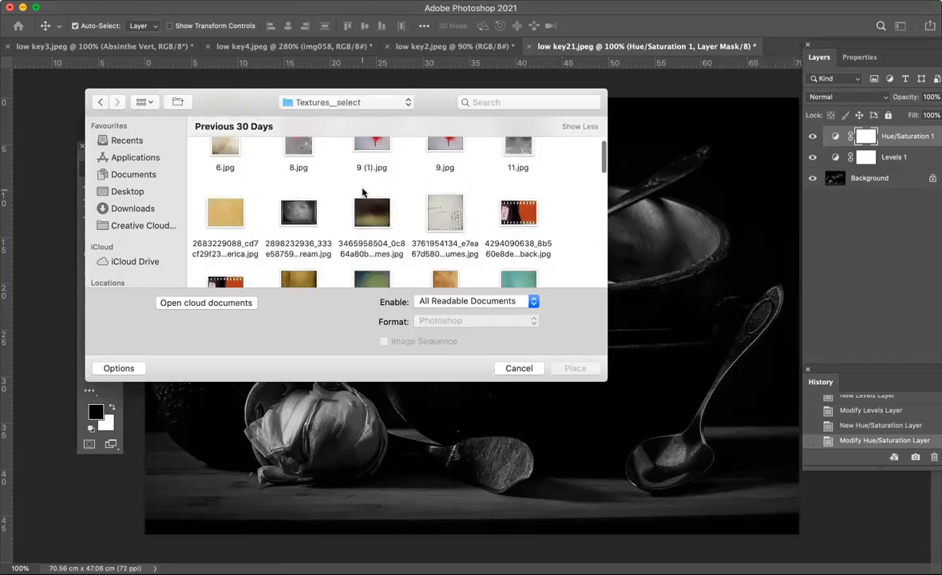
{"action": "scroll", "coordinate": [361, 191], "scroll_direction": "down", "scroll_amount": 3}
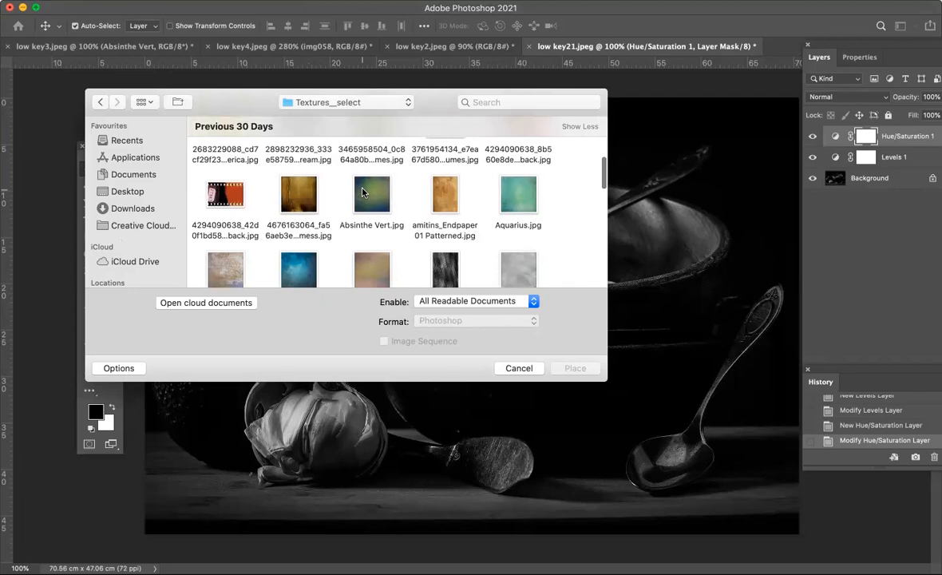
{"action": "scroll", "coordinate": [375, 191], "scroll_direction": "down", "scroll_amount": 2}
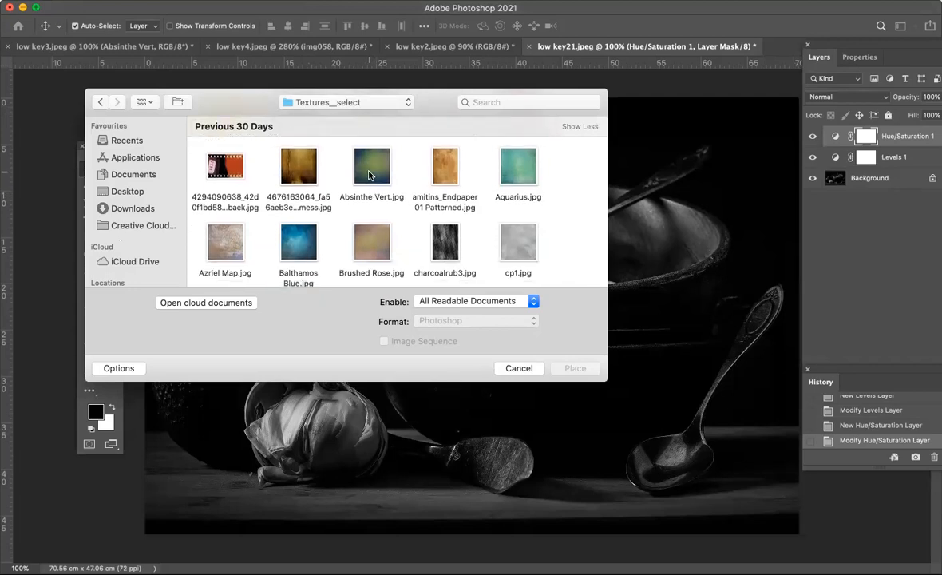
{"action": "scroll", "coordinate": [370, 174], "scroll_direction": "up", "scroll_amount": 5}
{"action": "scroll", "coordinate": [369, 174], "scroll_direction": "down", "scroll_amount": 3}
{"action": "scroll", "coordinate": [369, 174], "scroll_direction": "down", "scroll_amount": 1}
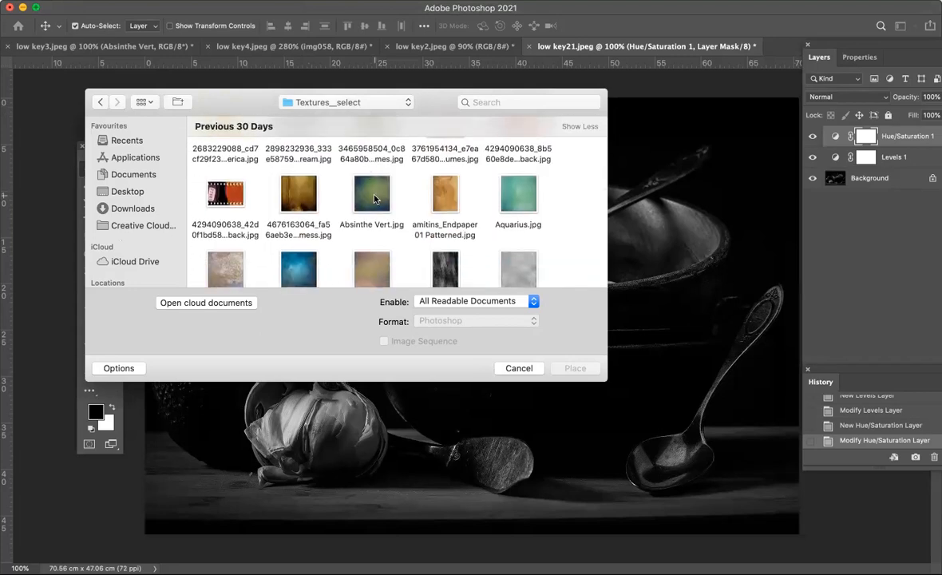
{"action": "scroll", "coordinate": [296, 225], "scroll_direction": "down", "scroll_amount": 3}
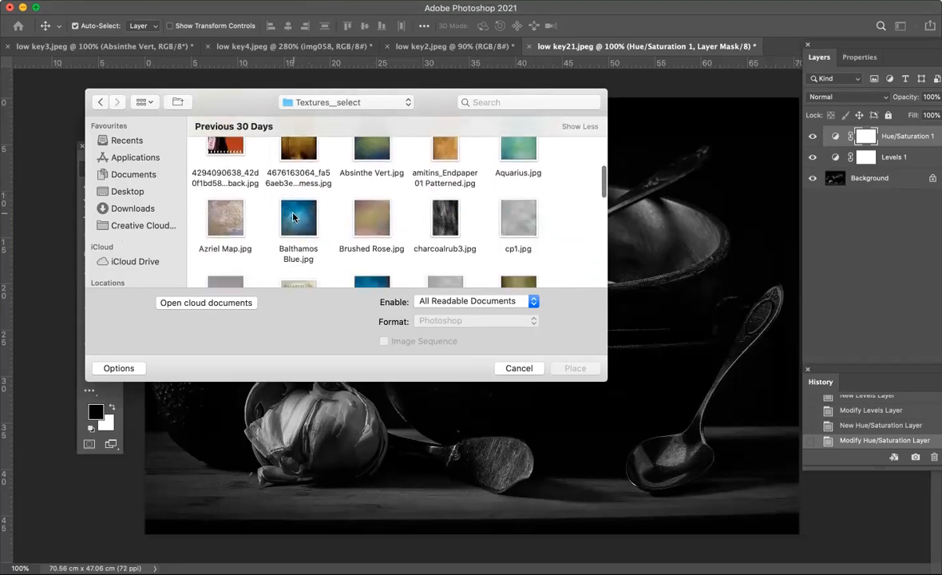
{"action": "left_click", "coordinate": [293, 217]}
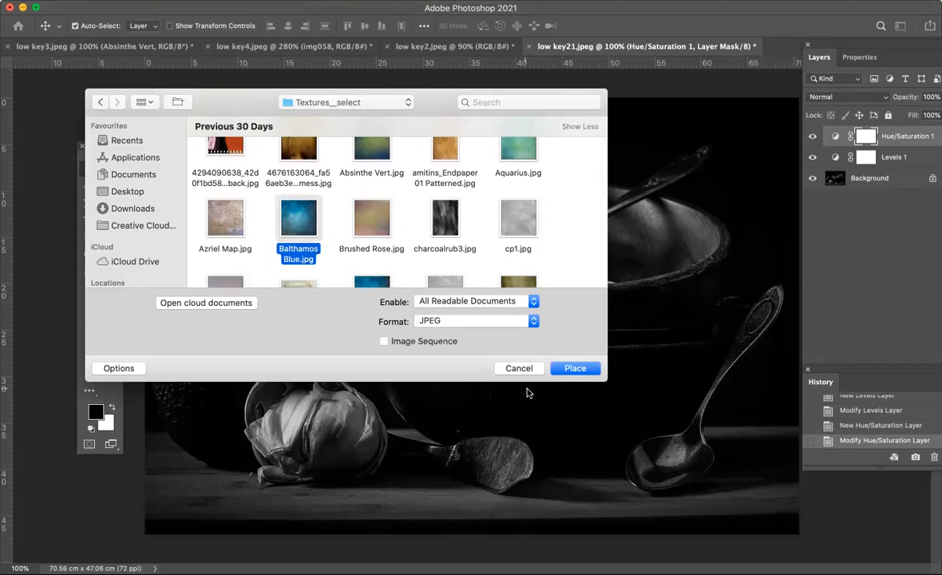
{"action": "left_click", "coordinate": [571, 368]}
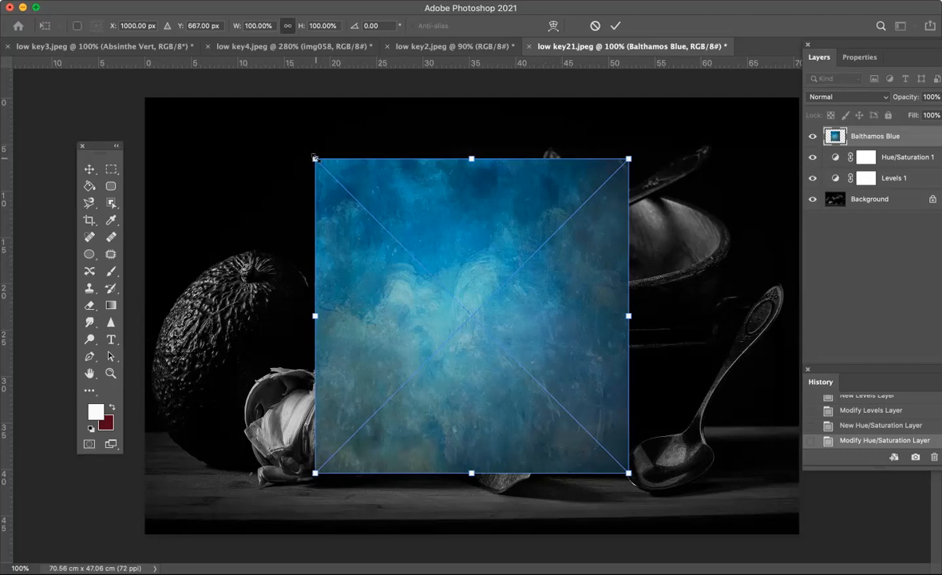
- Stretch the Balthamos Blue texture to about 245% wide and 144% high to cover the whole canvas, and set its blend mode to Soft Light
{"action": "left_click_drag", "start_coordinate": [313, 156], "coordinate": [181, 131]}
{"action": "left_click_drag", "start_coordinate": [399, 200], "coordinate": [302, 211]}
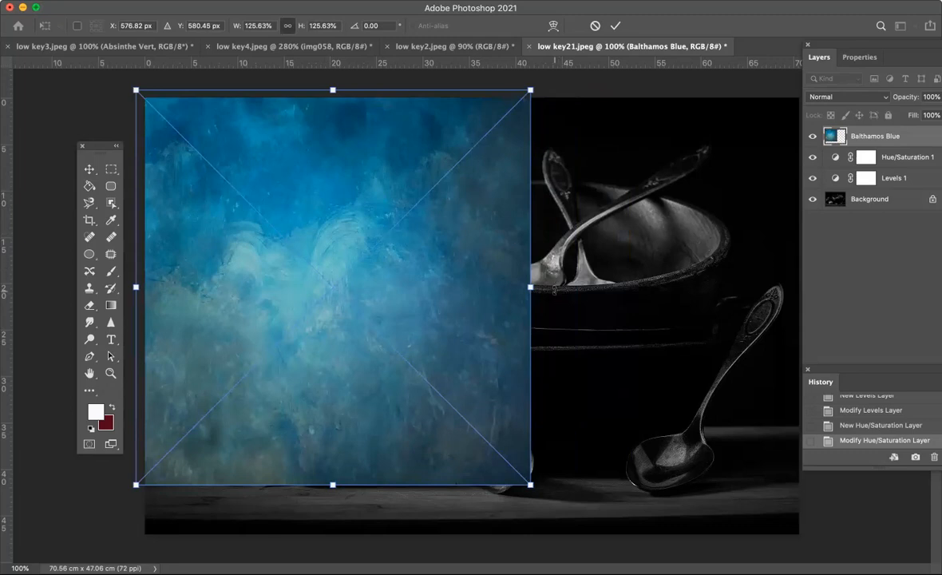
{"action": "left_click_drag", "start_coordinate": [530, 286], "coordinate": [807, 287]}
{"action": "left_click_drag", "start_coordinate": [472, 485], "coordinate": [474, 542]}
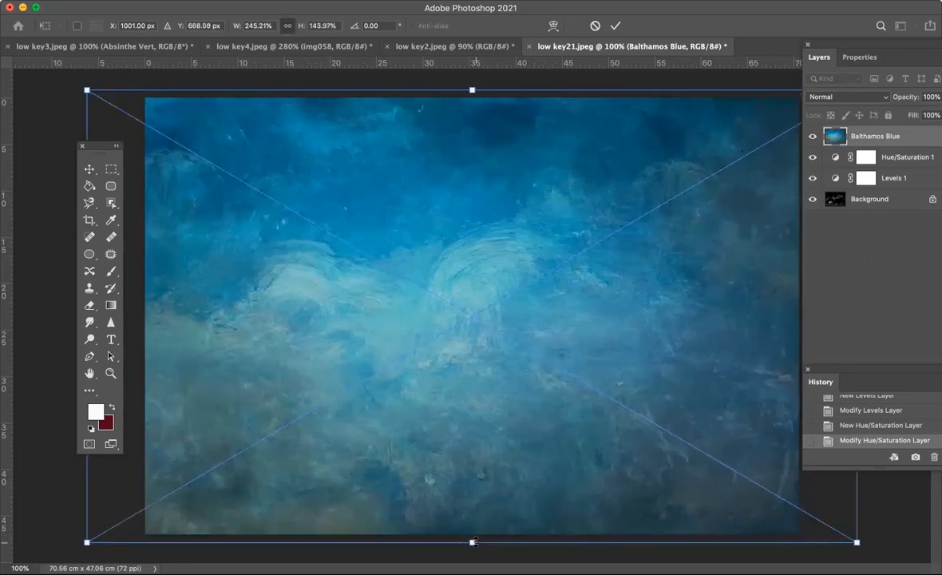
{"action": "key", "text": "Return"}
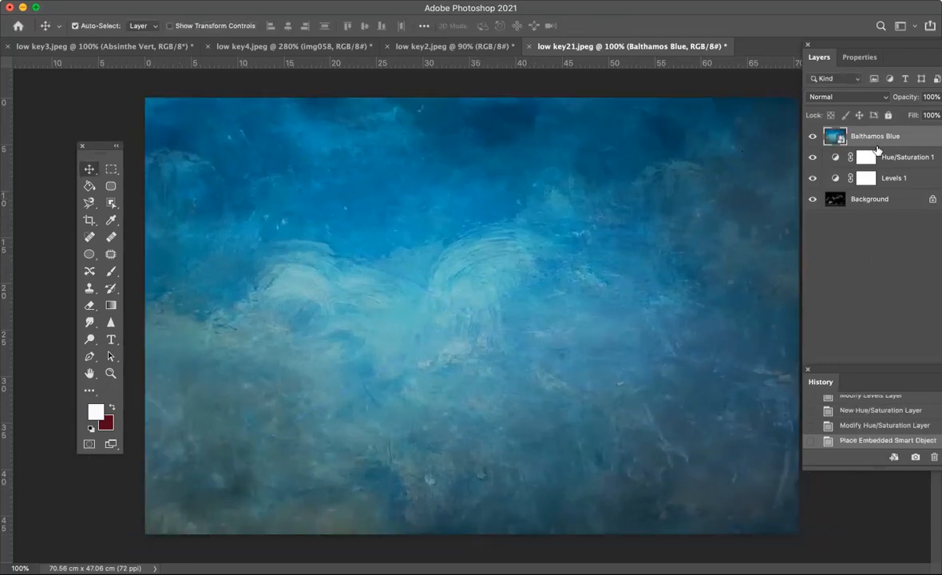
{"action": "left_click", "coordinate": [830, 96]}
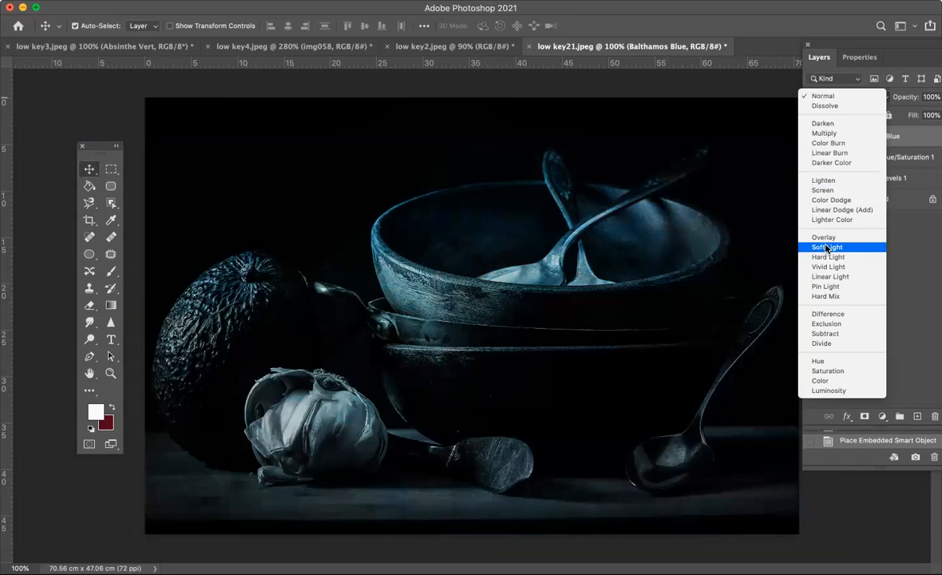
{"action": "left_click", "coordinate": [826, 249]}
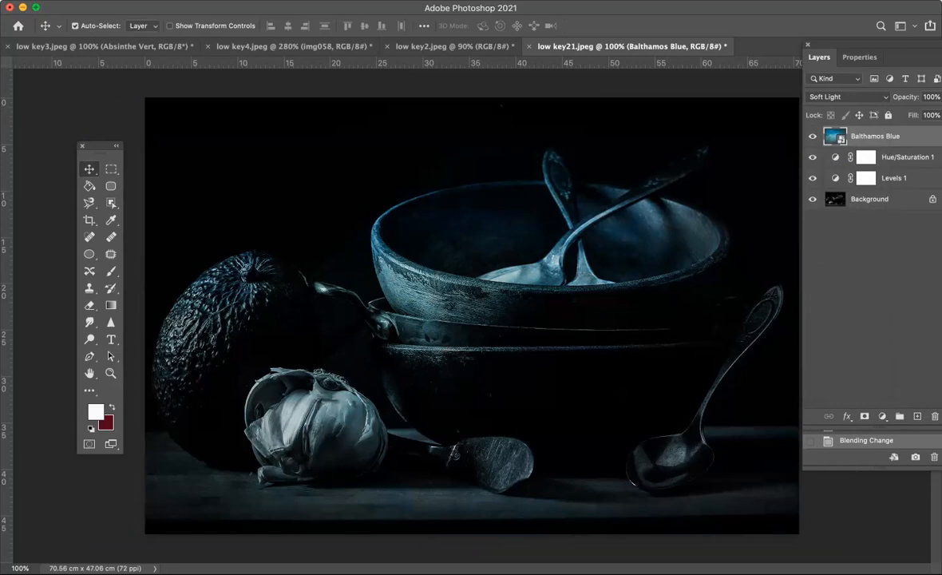
- Place 11.jpg from the Textures__select folder as an embedded image in low key21.jpeg
{"action": "left_click", "coordinate": [102, 1]}
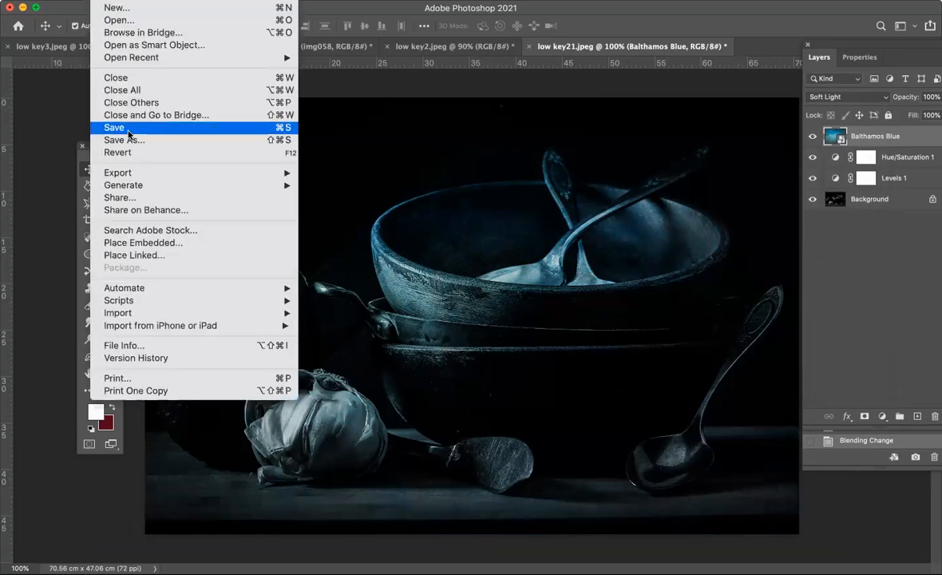
{"action": "left_click", "coordinate": [128, 243]}
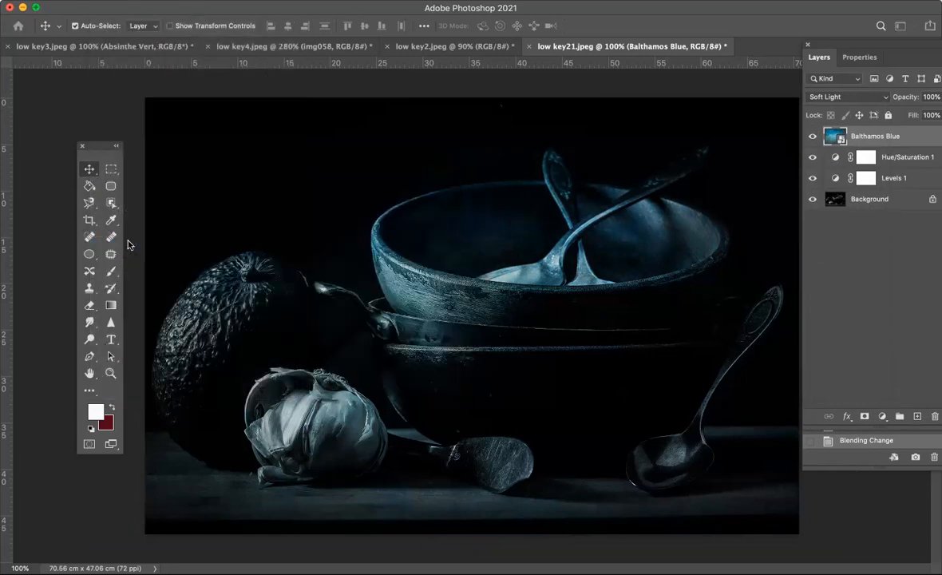
{"action": "scroll", "coordinate": [311, 184], "scroll_direction": "down", "scroll_amount": 3}
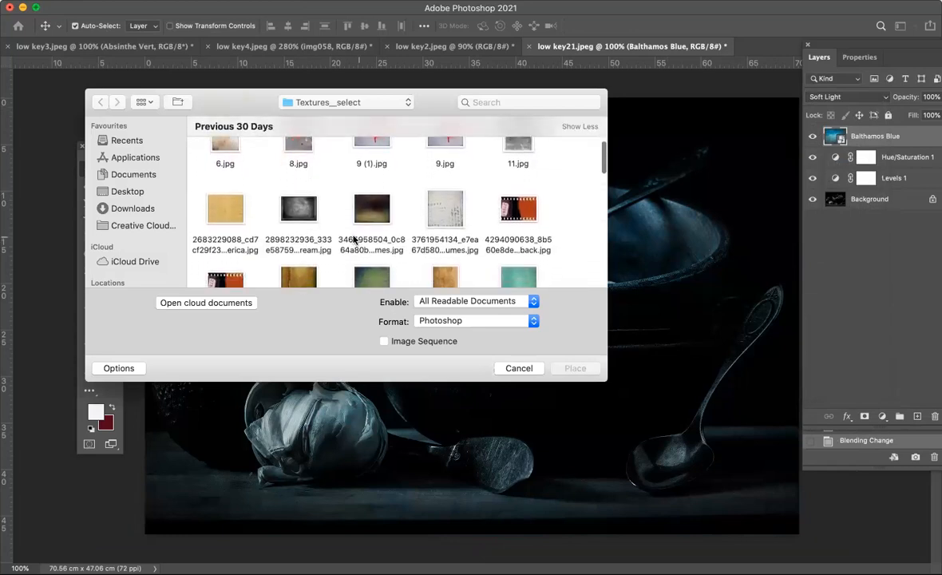
{"action": "scroll", "coordinate": [327, 221], "scroll_direction": "up", "scroll_amount": 3}
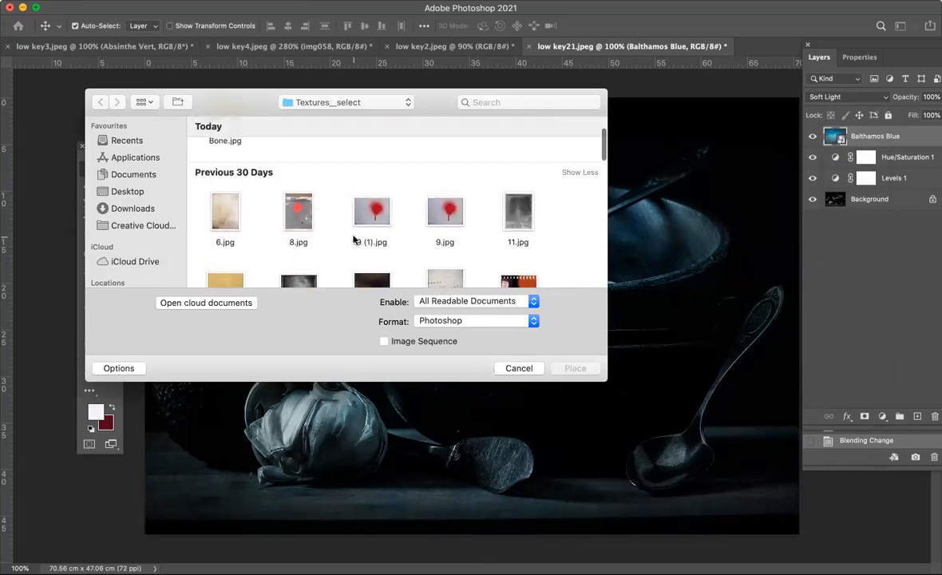
{"action": "left_click", "coordinate": [521, 213]}
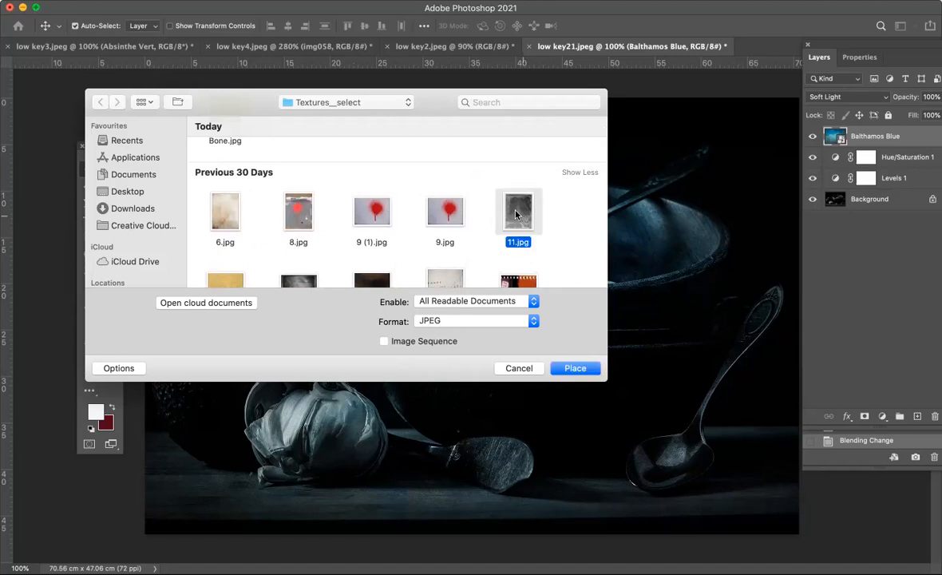
{"action": "left_click", "coordinate": [566, 369]}
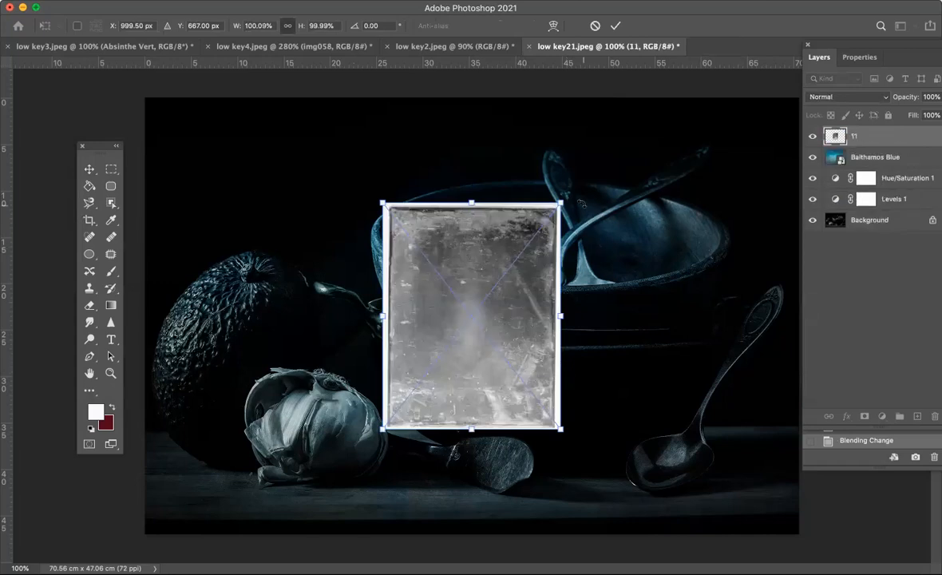
- Rotate the placed 11 texture to about 89.3°, enlarge it to about 170%, and shift it slightly down over the still life
{"action": "left_click_drag", "start_coordinate": [572, 189], "coordinate": [574, 190]}
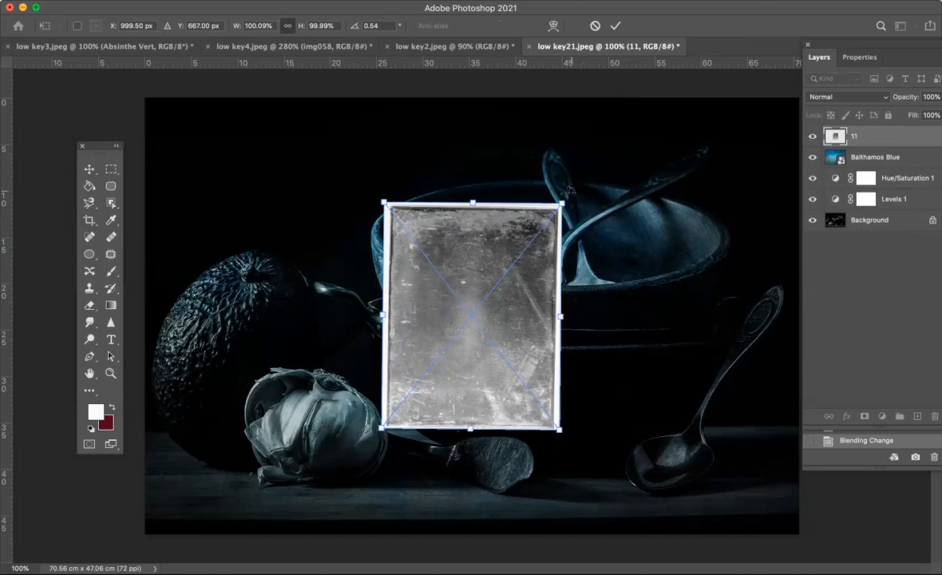
{"action": "left_click_drag", "start_coordinate": [569, 189], "coordinate": [589, 404]}
{"action": "left_click_drag", "start_coordinate": [461, 259], "coordinate": [174, 118]}
{"action": "key", "text": "Return"}
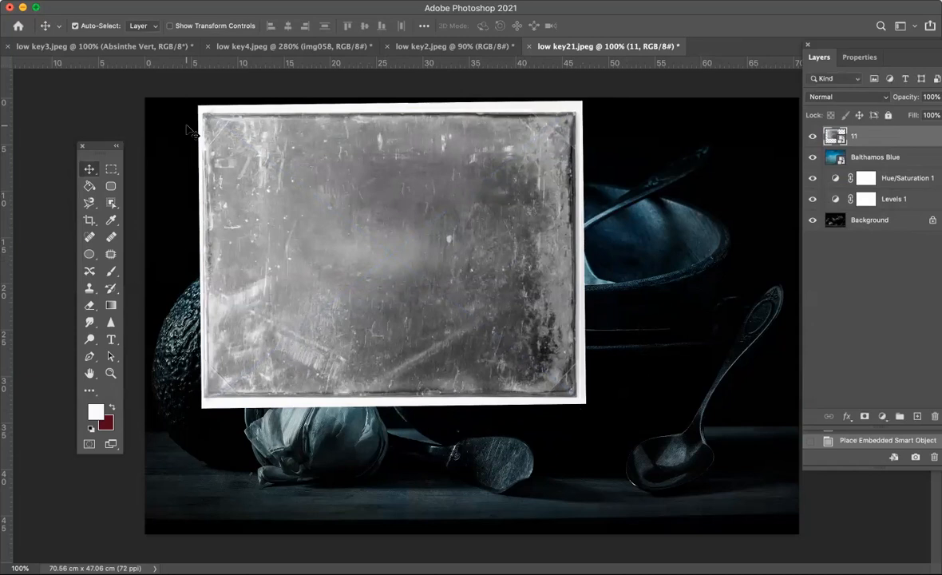
{"action": "left_click_drag", "start_coordinate": [335, 183], "coordinate": [311, 176]}
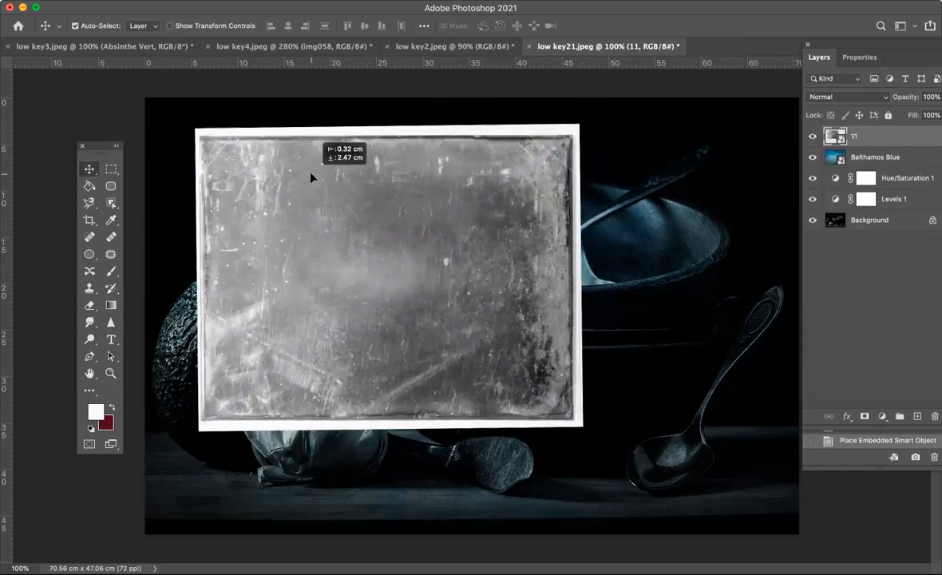
- Enlarge and reposition the 11 texture until it covers the whole canvas with its white border outside the image
{"action": "key", "text": "super+t"}
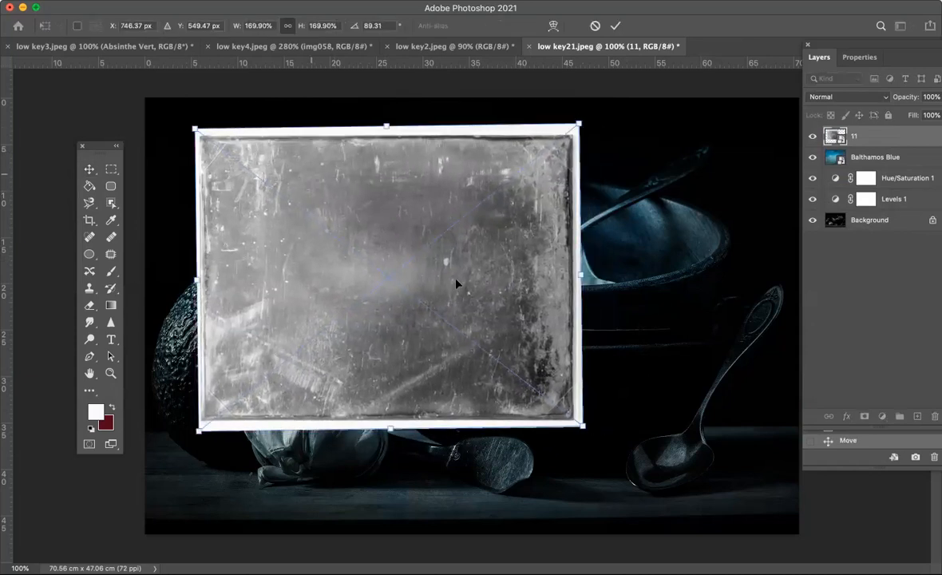
{"action": "left_click_drag", "start_coordinate": [585, 434], "coordinate": [826, 547]}
{"action": "left_click_drag", "start_coordinate": [483, 375], "coordinate": [381, 306]}
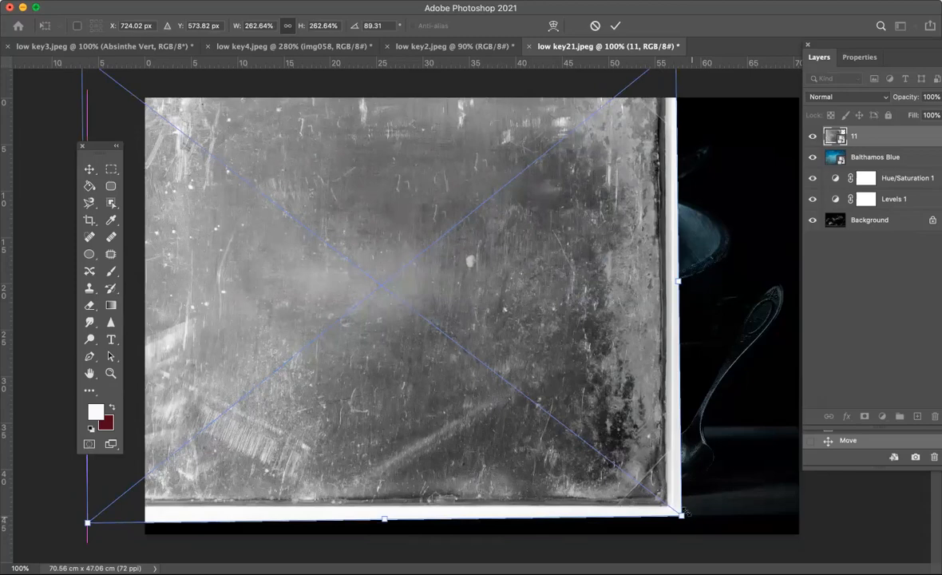
{"action": "left_click_drag", "start_coordinate": [680, 515], "coordinate": [834, 544]}
{"action": "left_click_drag", "start_coordinate": [647, 427], "coordinate": [658, 406]}
{"action": "key", "text": "Return"}
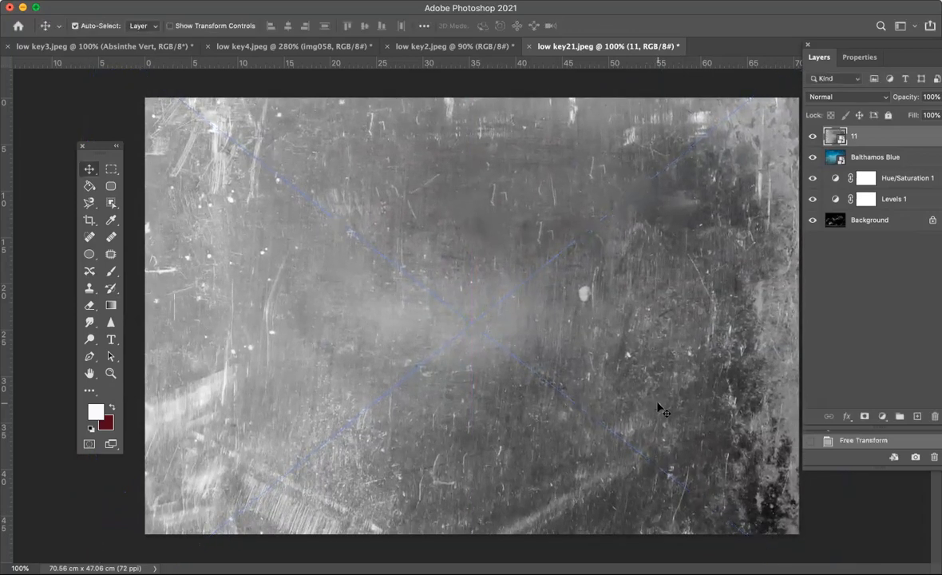
- Set the 11 layer's blend mode to Overlay and compare the image with the layer hidden and shown
{"action": "left_click", "coordinate": [884, 97]}
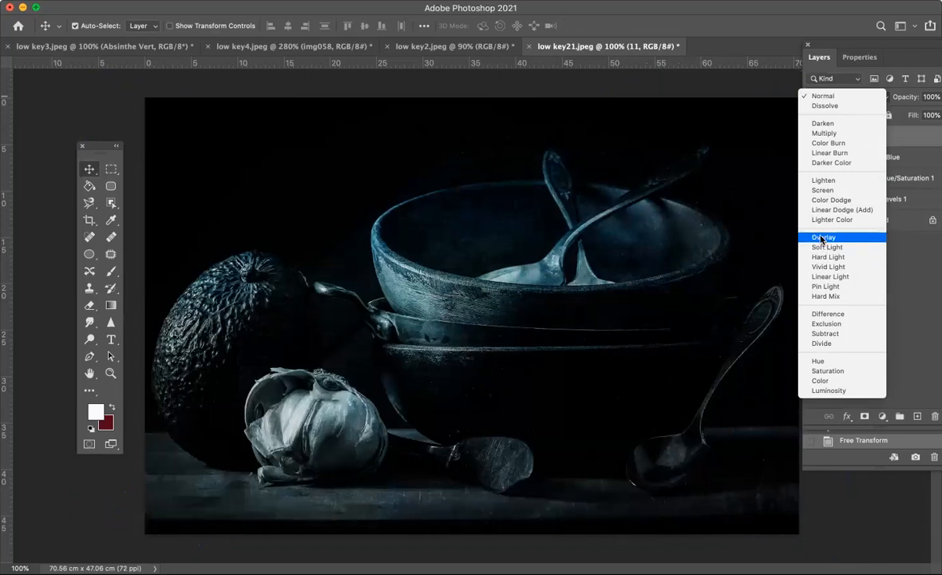
{"action": "left_click", "coordinate": [822, 238]}
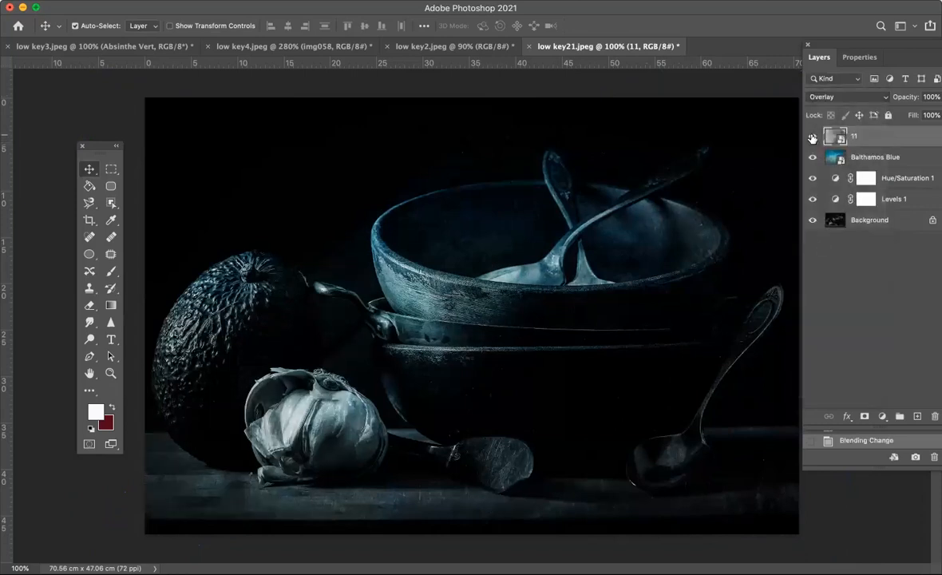
{"action": "left_click", "coordinate": [812, 137]}
{"action": "left_click", "coordinate": [813, 137]}
- Reduce the Balthamos Blue layer's opacity to 70% and deselect all layers
{"action": "left_click_drag", "start_coordinate": [838, 44], "coordinate": [778, 44]}
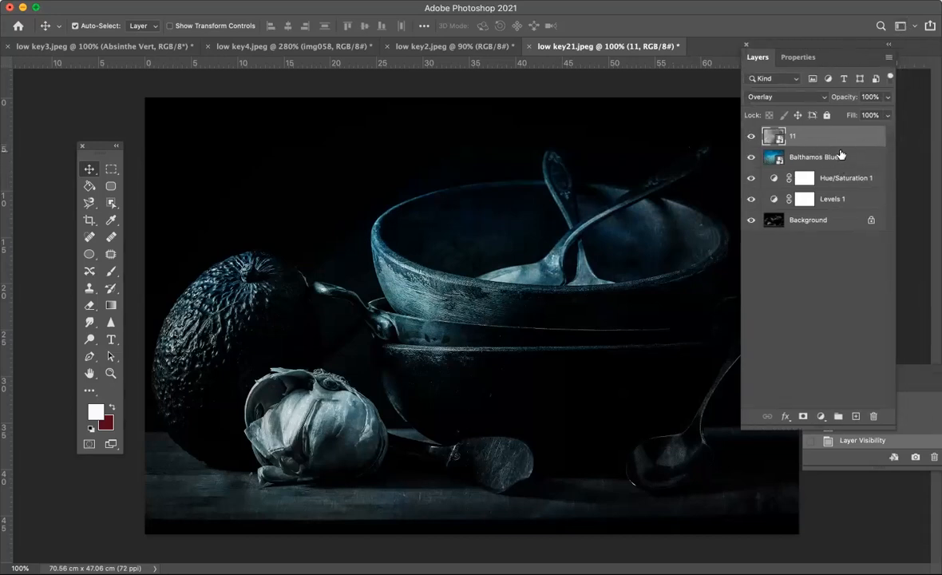
{"action": "left_click", "coordinate": [840, 155]}
{"action": "left_click", "coordinate": [888, 98]}
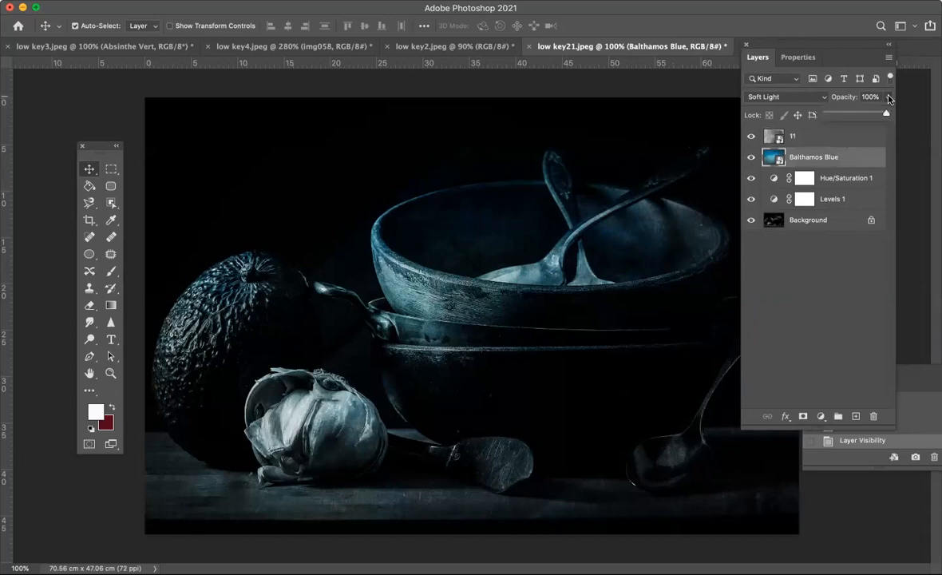
{"action": "left_click_drag", "start_coordinate": [886, 112], "coordinate": [874, 116]}
{"action": "left_click_drag", "start_coordinate": [759, 45], "coordinate": [810, 53]}
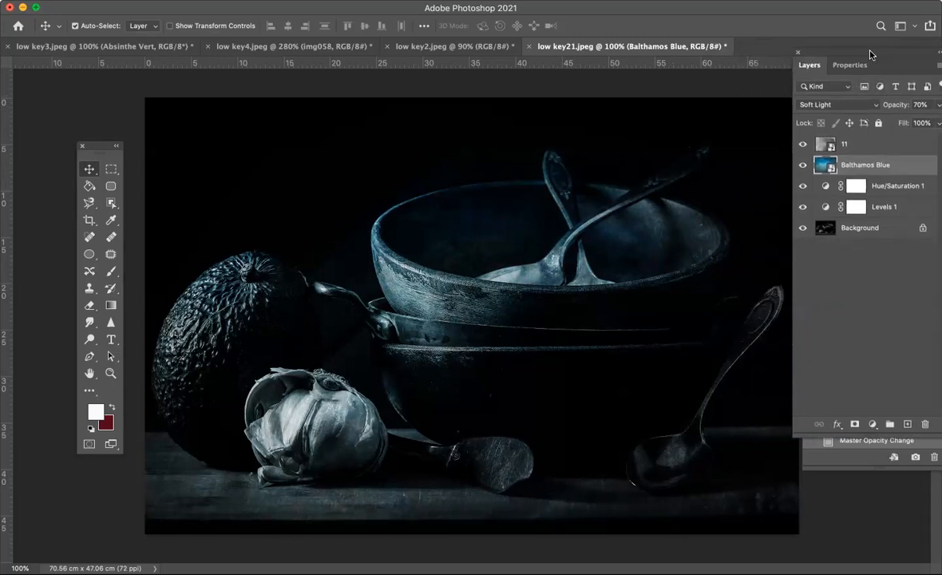
{"action": "left_click", "coordinate": [838, 517]}
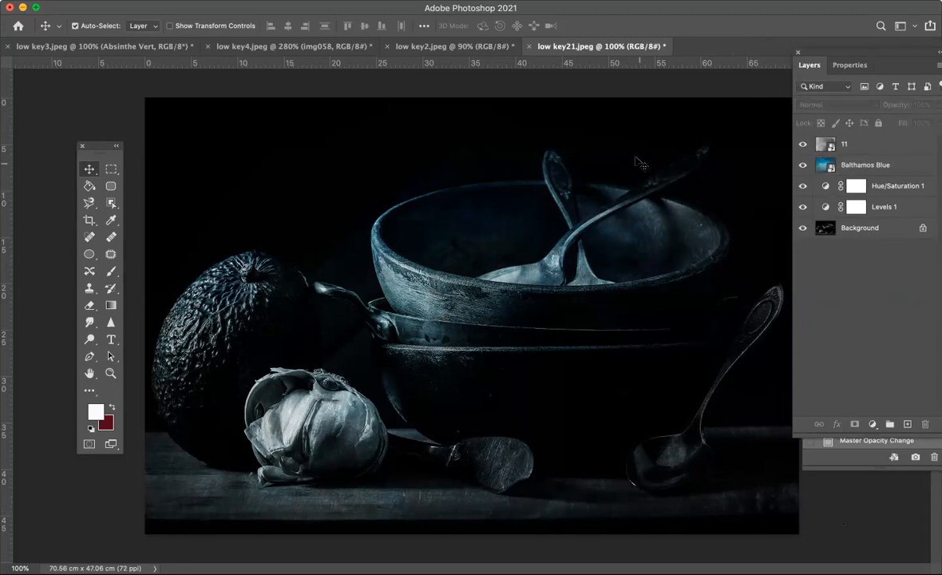
- Go to low key4.jpeg and compare the flower with its img058 and 11 texture layers hidden and shown
{"action": "left_click", "coordinate": [447, 46]}
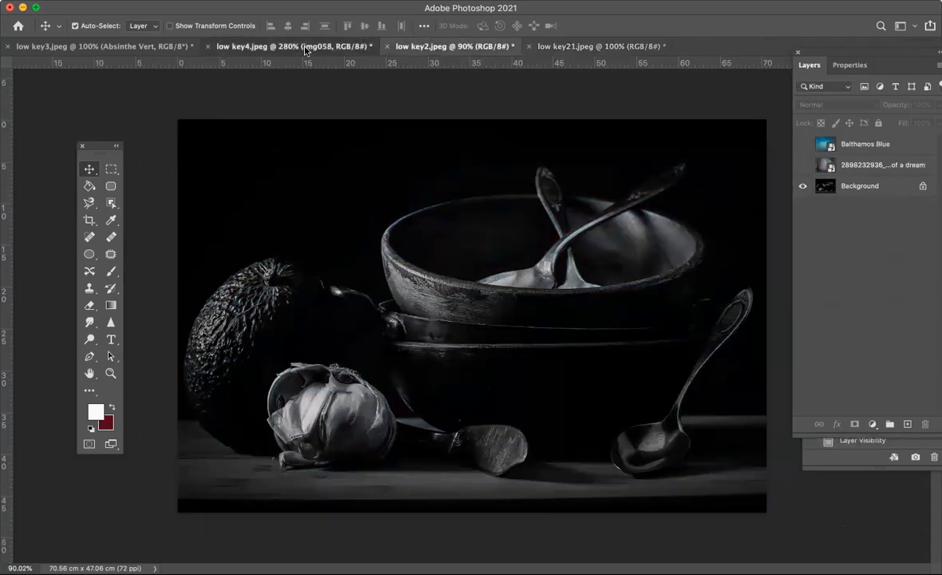
{"action": "left_click", "coordinate": [285, 46]}
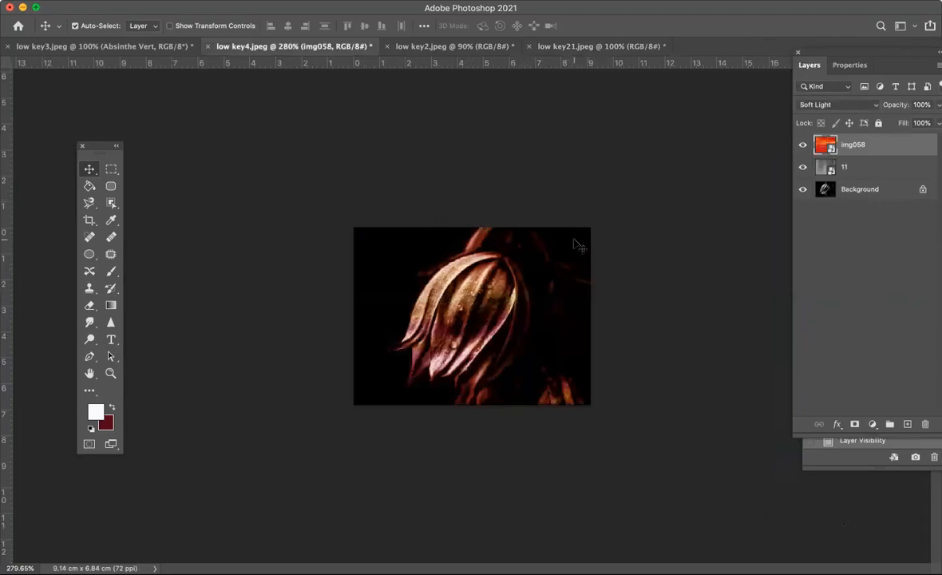
{"action": "scroll", "coordinate": [578, 245], "scroll_direction": "up", "scroll_amount": 5}
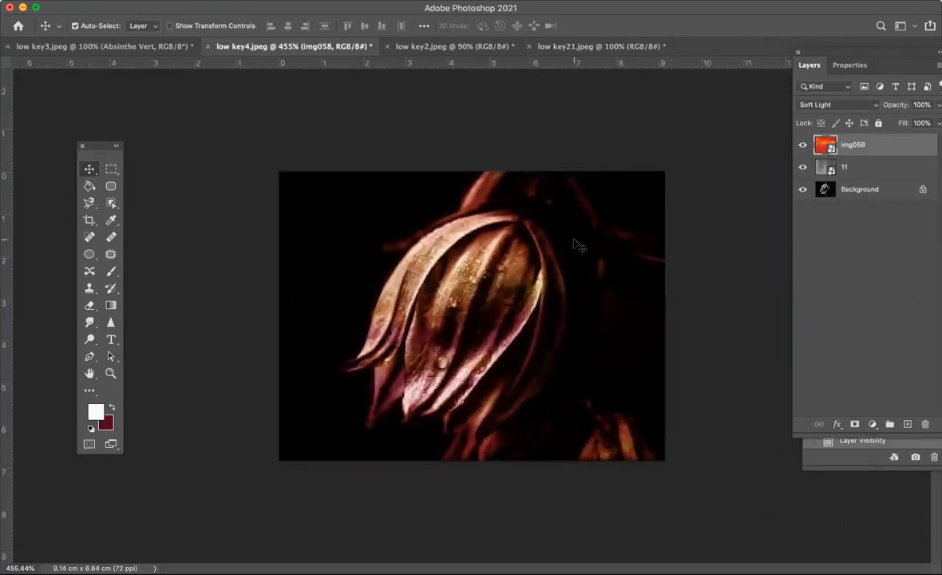
{"action": "scroll", "coordinate": [577, 246], "scroll_direction": "down", "scroll_amount": 3}
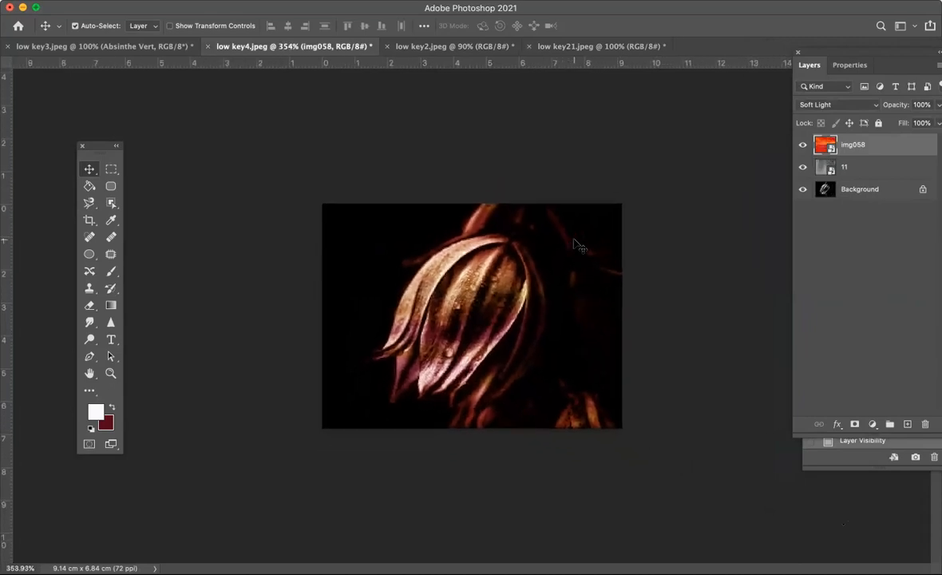
{"action": "left_click", "coordinate": [802, 144]}
{"action": "left_click", "coordinate": [802, 167]}
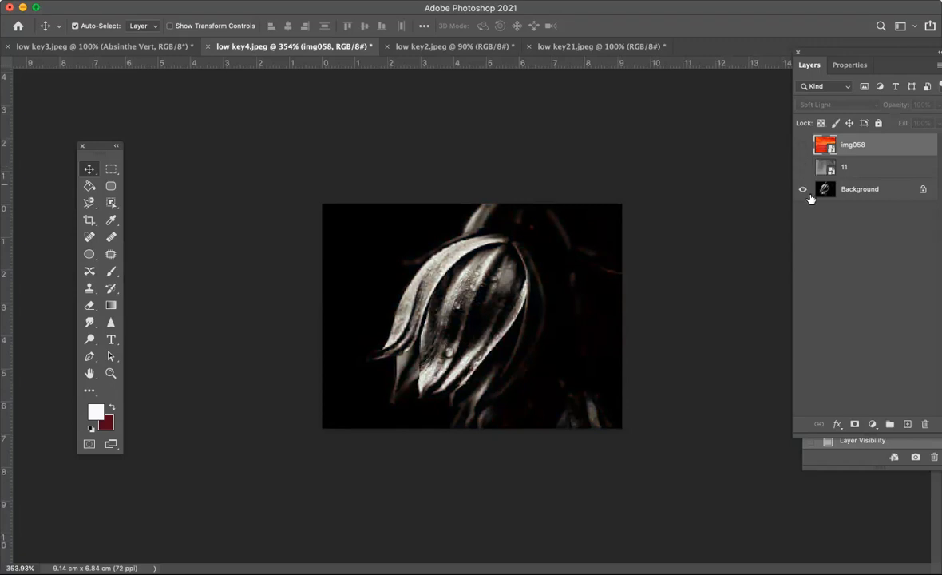
{"action": "left_click", "coordinate": [802, 167]}
{"action": "left_click", "coordinate": [801, 145]}
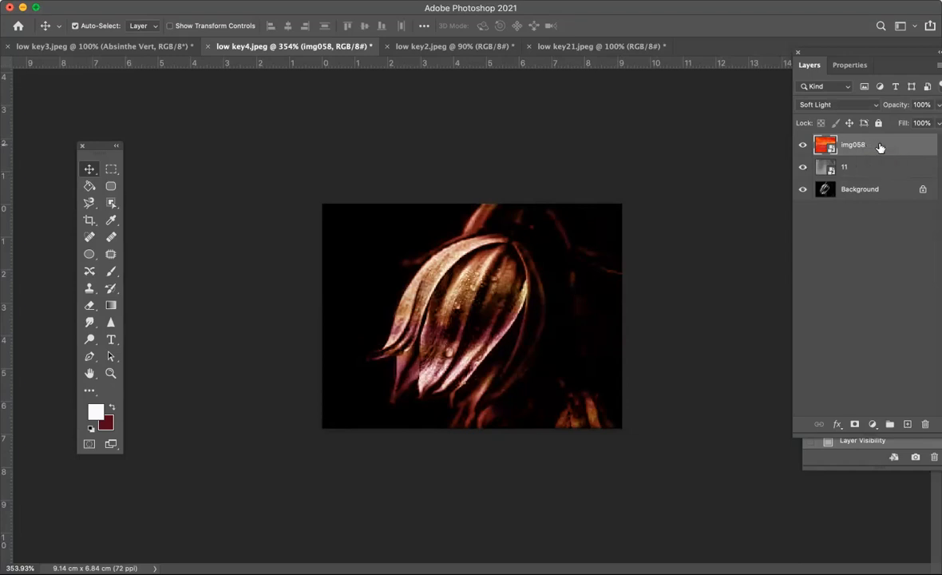
- View the img058 texture on its own by temporarily hiding the 11 and Background layers
{"action": "left_click", "coordinate": [803, 167]}
{"action": "left_click", "coordinate": [803, 189]}
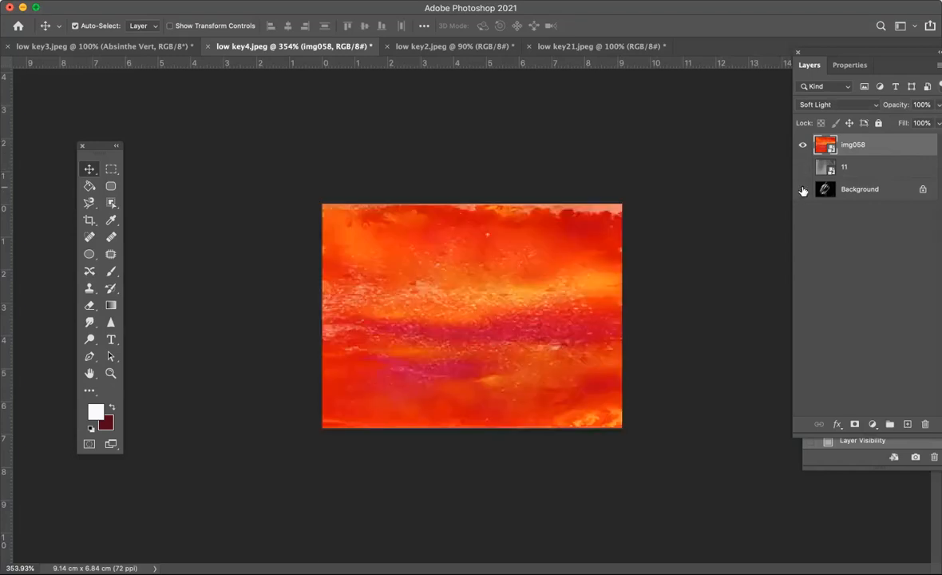
{"action": "left_click", "coordinate": [802, 189]}
{"action": "left_click", "coordinate": [802, 166]}
- Reduce the img058 layer's opacity to 60% in low key4.jpeg and deselect the layer
{"action": "left_click", "coordinate": [938, 105]}
{"action": "left_click_drag", "start_coordinate": [936, 122], "coordinate": [908, 122]}
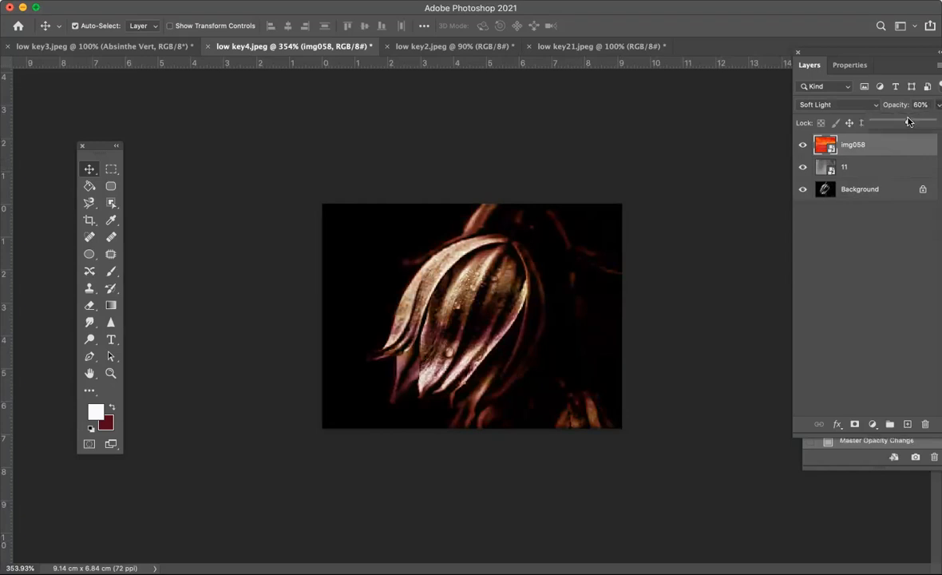
{"action": "left_click", "coordinate": [715, 106]}
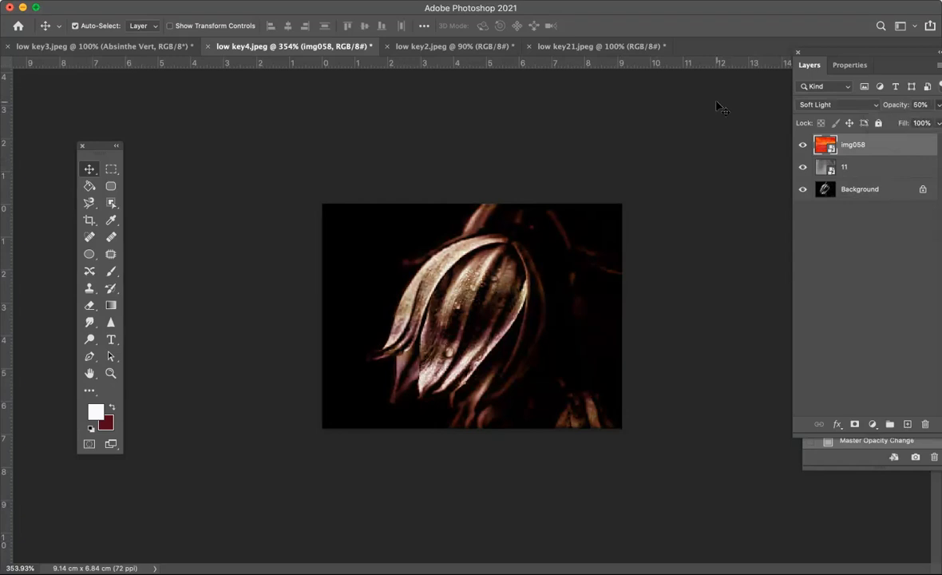
{"action": "left_click", "coordinate": [686, 102]}
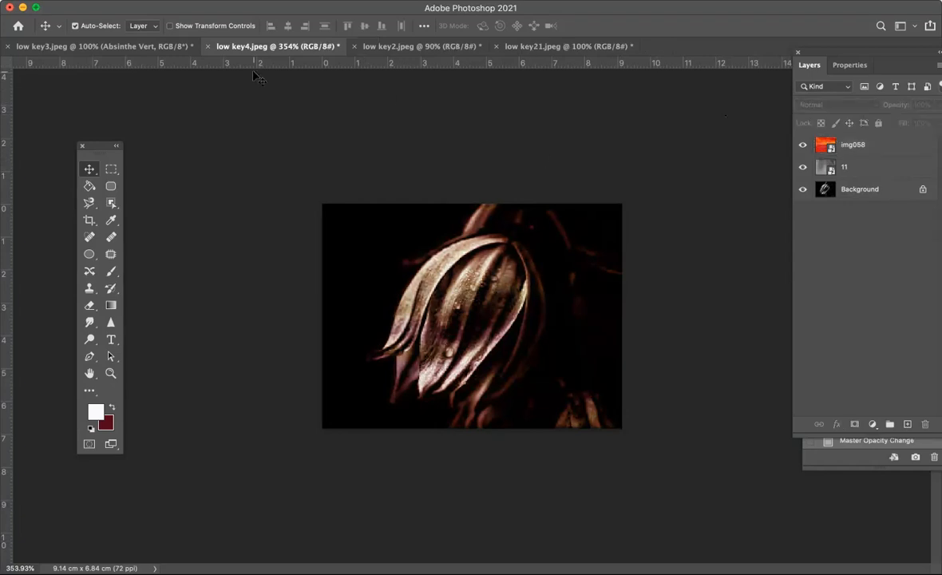
- Switch to low key3.jpeg and revert the perfume bottle image to its Open history state, keeping the history list in view
{"action": "left_click", "coordinate": [136, 47]}
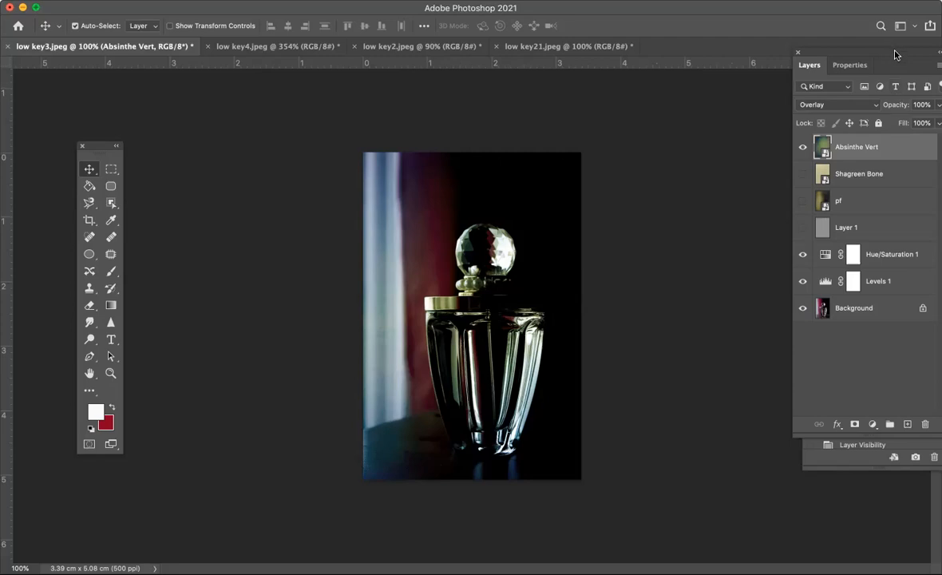
{"action": "left_click_drag", "start_coordinate": [894, 54], "coordinate": [822, 50]}
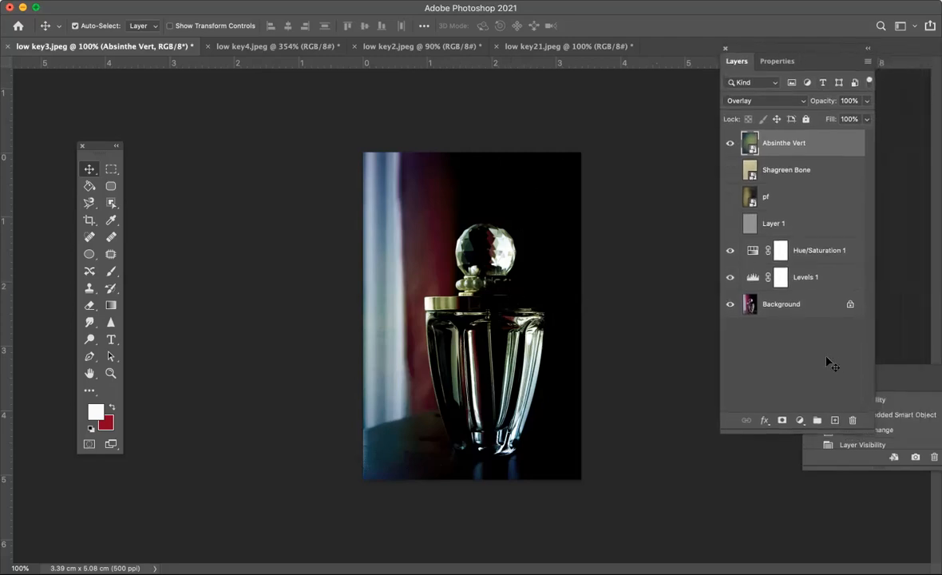
{"action": "left_click_drag", "start_coordinate": [901, 373], "coordinate": [839, 399]}
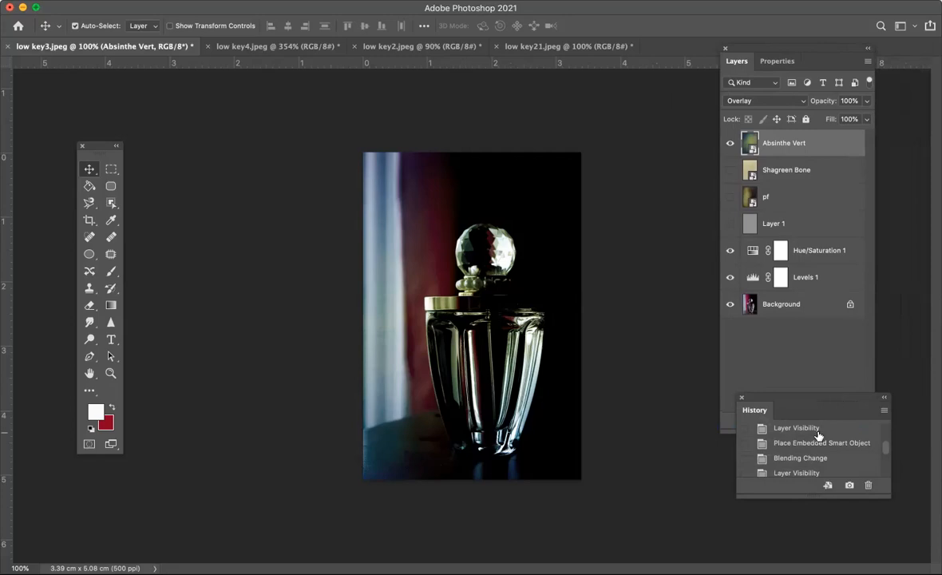
{"action": "scroll", "coordinate": [818, 435], "scroll_direction": "up", "scroll_amount": 4}
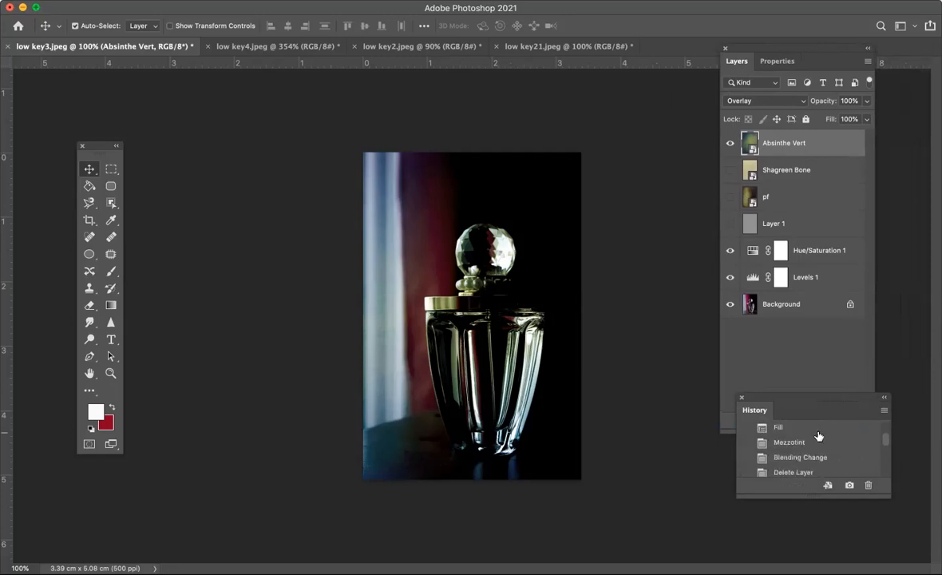
{"action": "scroll", "coordinate": [817, 435], "scroll_direction": "up", "scroll_amount": 5}
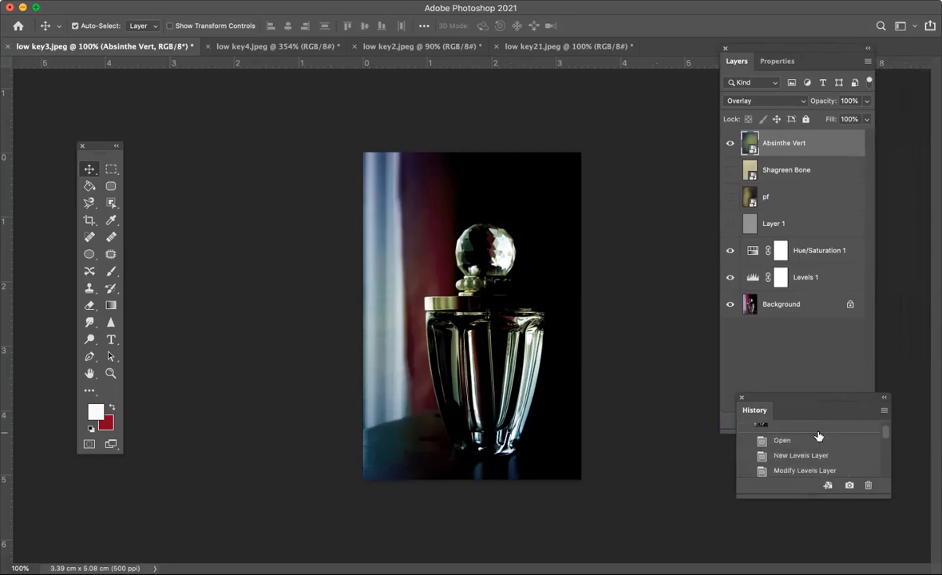
{"action": "left_click", "coordinate": [782, 441]}
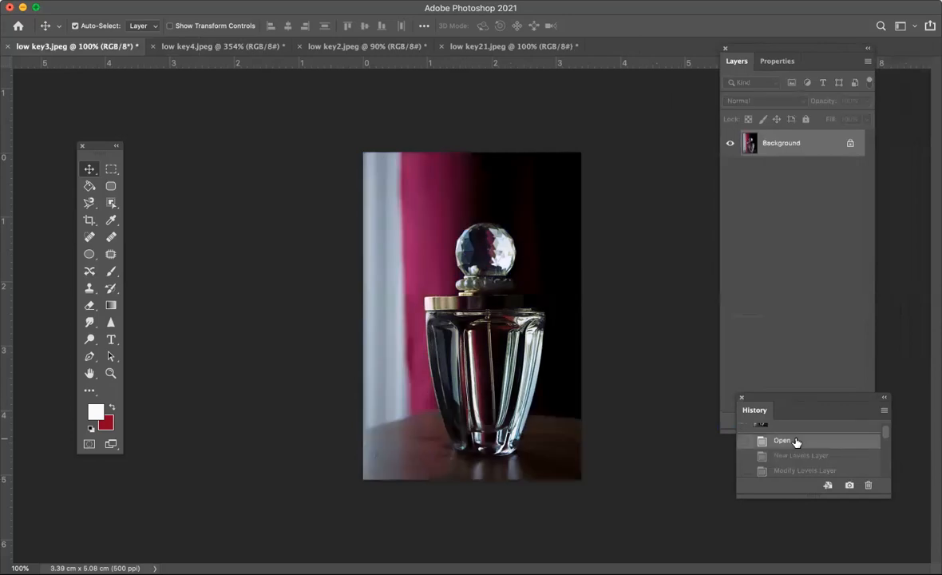
{"action": "left_click_drag", "start_coordinate": [798, 395], "coordinate": [801, 296]}
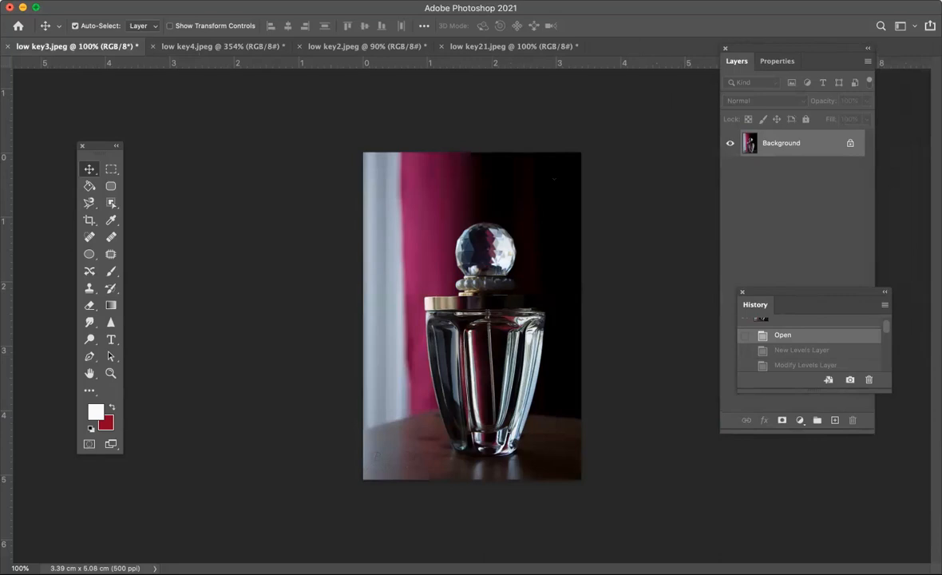
- Add a Levels adjustment layer to the perfume bottle image with shadows at 23, midtones at 0.92 and highlights at 244
{"action": "left_click", "coordinate": [198, 0]}
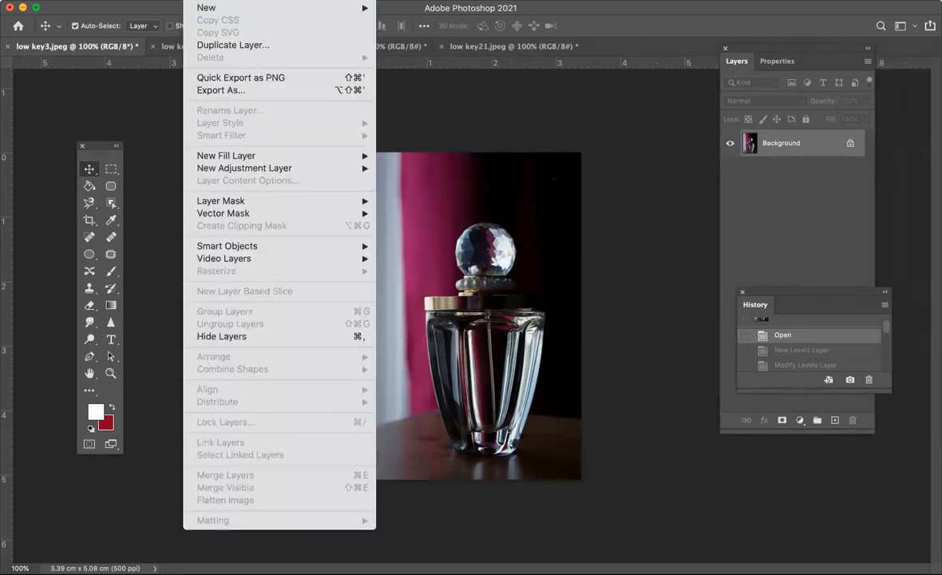
{"action": "mouse_move", "coordinate": [208, 170]}
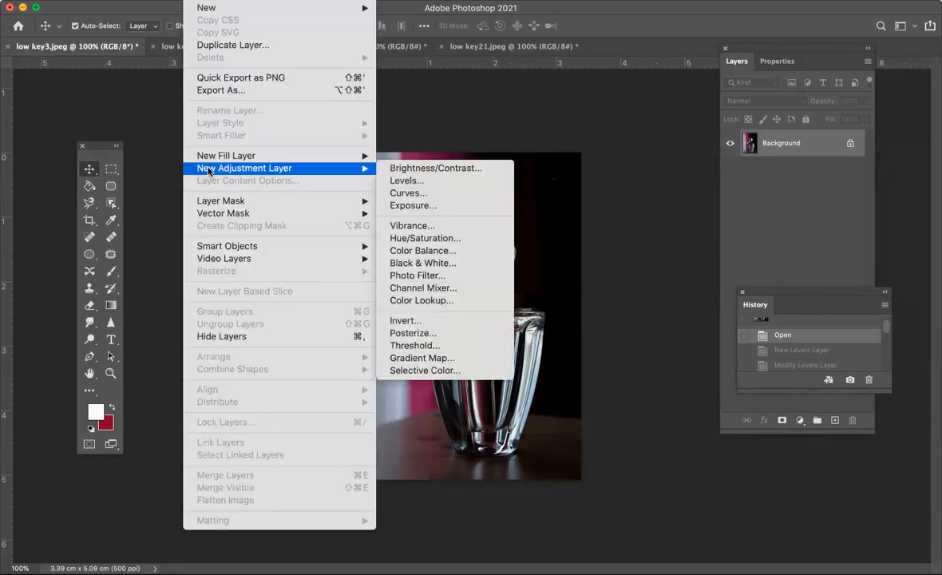
{"action": "left_click", "coordinate": [406, 180]}
{"action": "left_click", "coordinate": [581, 262]}
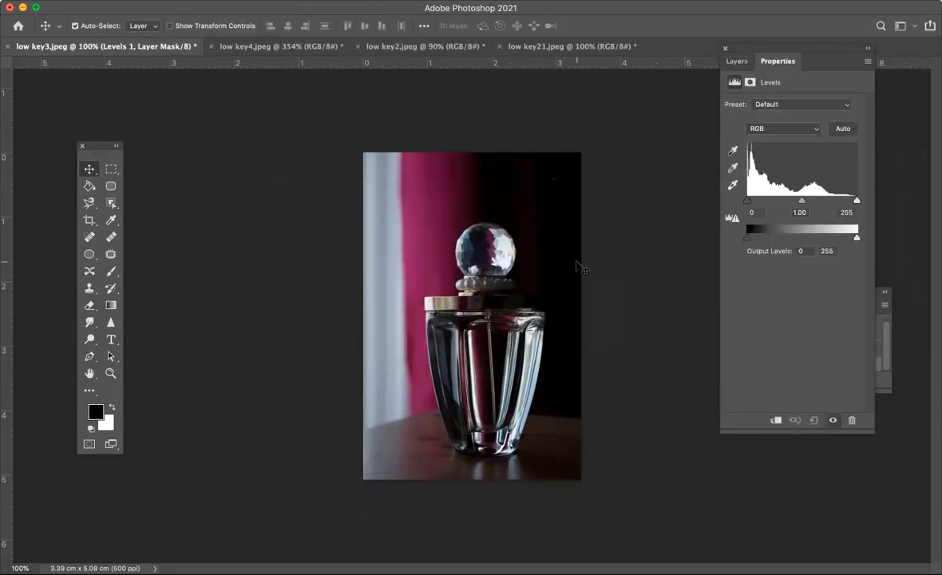
{"action": "left_click_drag", "start_coordinate": [746, 200], "coordinate": [757, 204]}
{"action": "left_click_drag", "start_coordinate": [857, 201], "coordinate": [851, 203]}
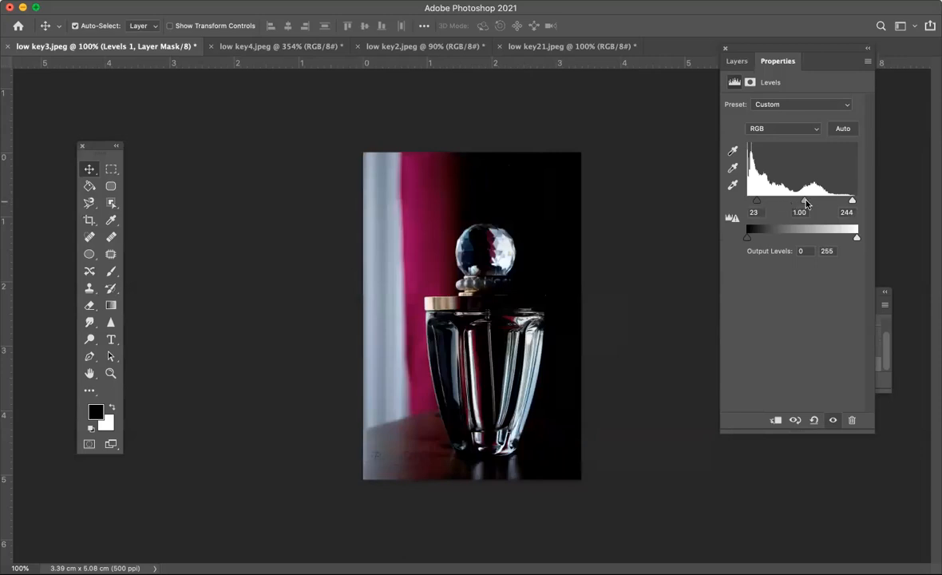
{"action": "left_click_drag", "start_coordinate": [803, 202], "coordinate": [806, 206]}
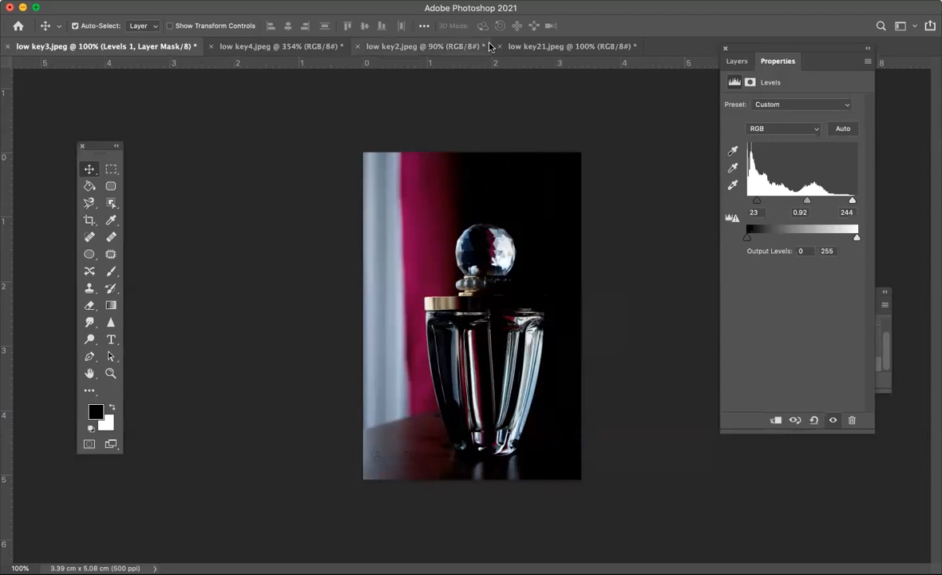
- Add a Hue/Saturation adjustment layer with saturation at -59 and move the floating adjustment settings and history list away from each other
{"action": "left_click", "coordinate": [199, 0]}
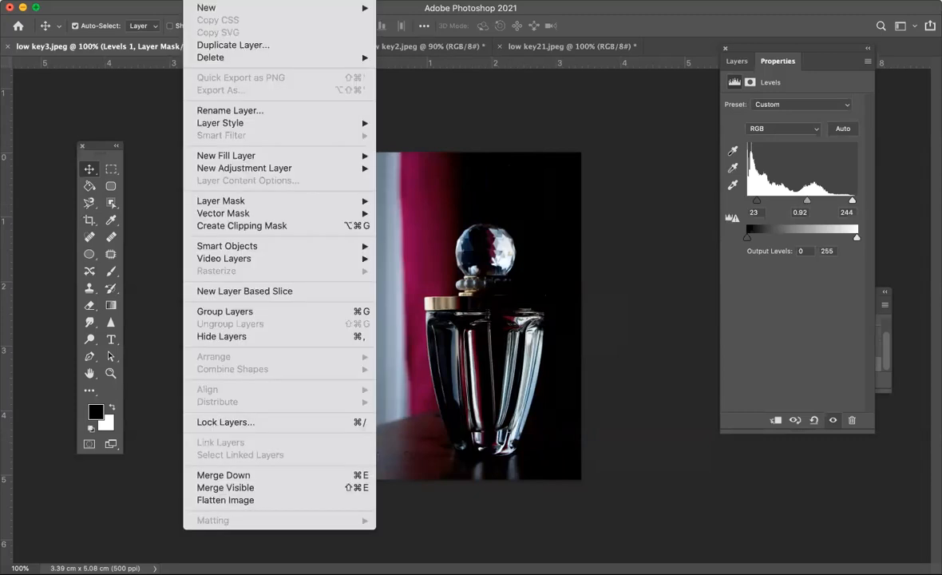
{"action": "mouse_move", "coordinate": [206, 164]}
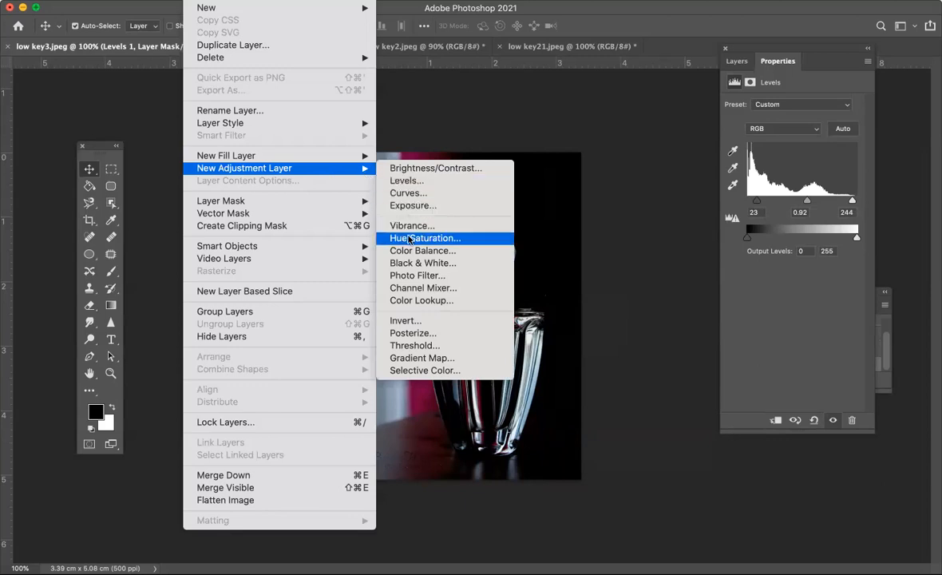
{"action": "left_click", "coordinate": [423, 238]}
{"action": "left_click", "coordinate": [582, 263]}
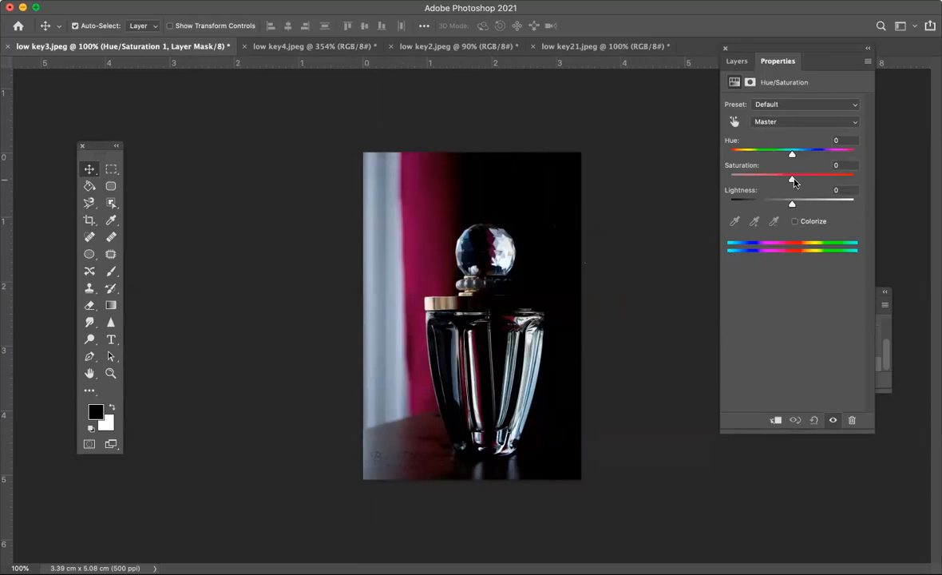
{"action": "left_click_drag", "start_coordinate": [790, 181], "coordinate": [757, 182]}
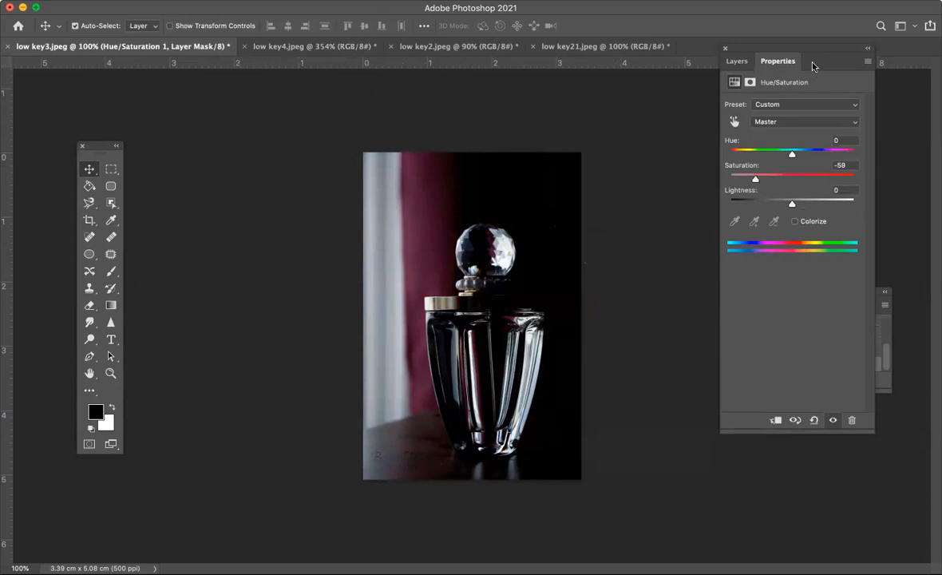
{"action": "left_click_drag", "start_coordinate": [822, 46], "coordinate": [908, 231]}
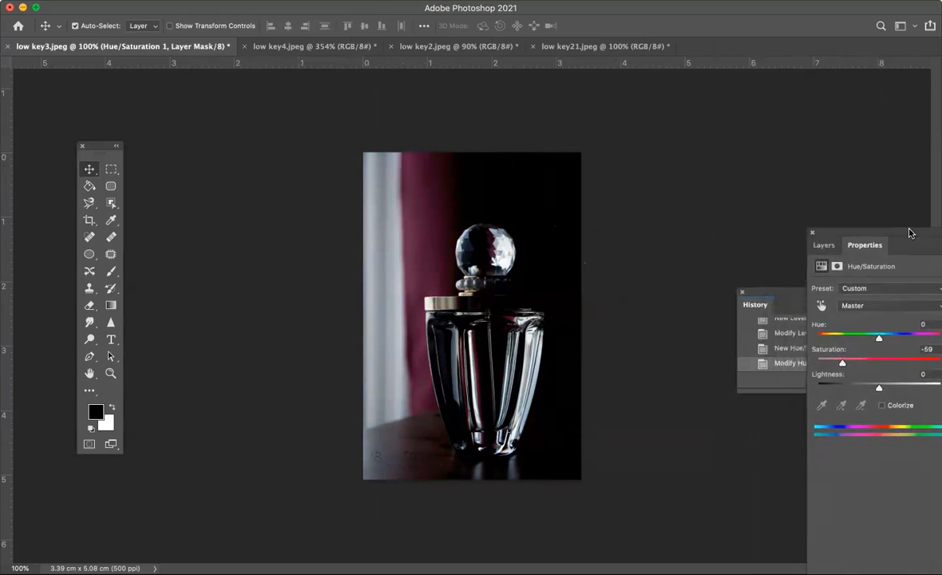
{"action": "left_click_drag", "start_coordinate": [788, 290], "coordinate": [748, 175]}
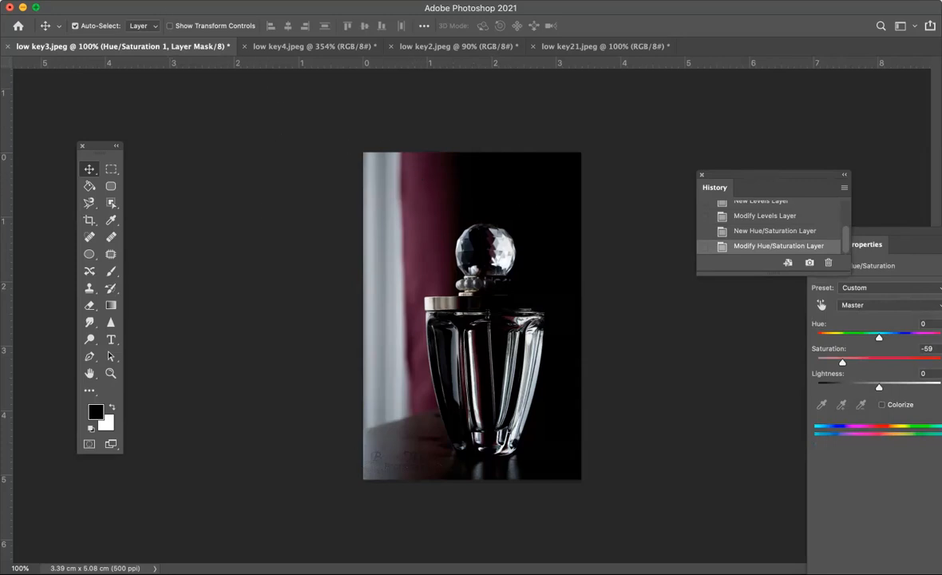
- Browse the Textures__select folder and place Absinthe Vert.jpg as an embedded image over the perfume bottle
{"action": "left_click", "coordinate": [108, 1]}
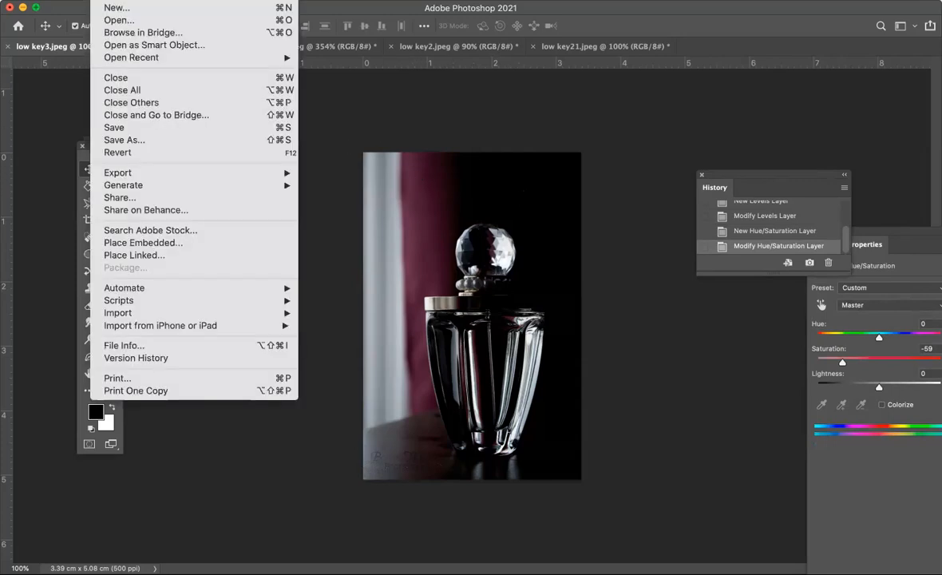
{"action": "left_click", "coordinate": [145, 243]}
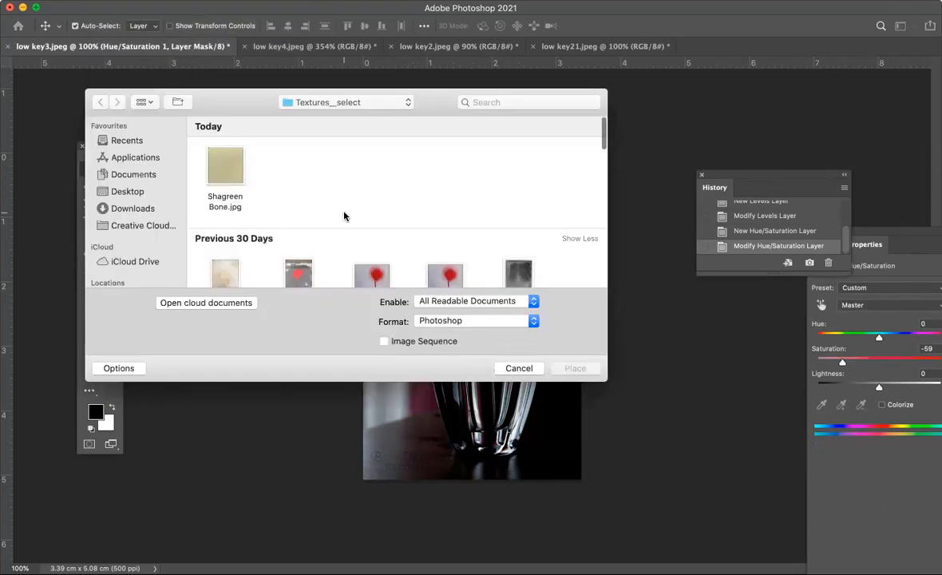
{"action": "scroll", "coordinate": [344, 215], "scroll_direction": "down", "scroll_amount": 5}
{"action": "scroll", "coordinate": [344, 215], "scroll_direction": "down", "scroll_amount": 5}
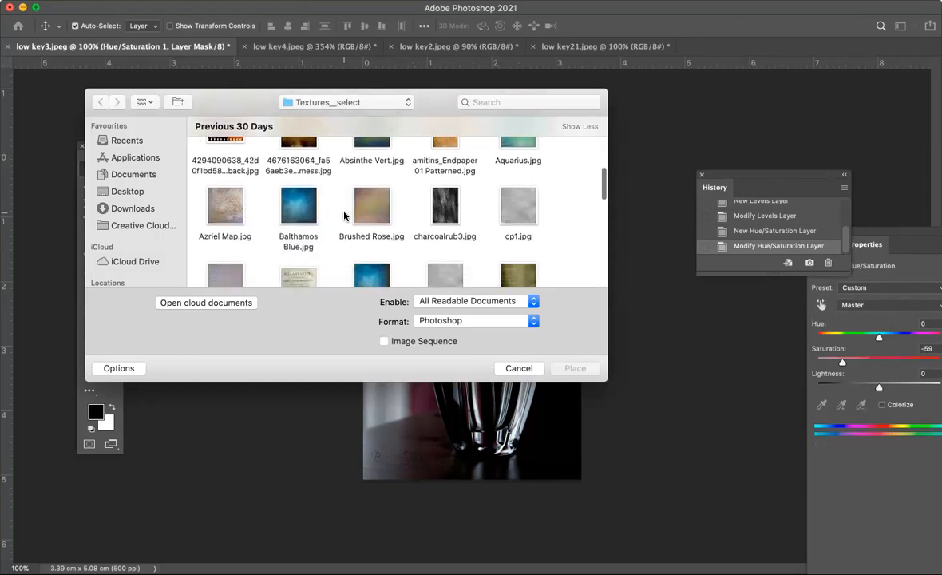
{"action": "scroll", "coordinate": [344, 216], "scroll_direction": "down", "scroll_amount": 3}
{"action": "scroll", "coordinate": [344, 216], "scroll_direction": "down", "scroll_amount": 7}
{"action": "scroll", "coordinate": [344, 215], "scroll_direction": "down", "scroll_amount": 6}
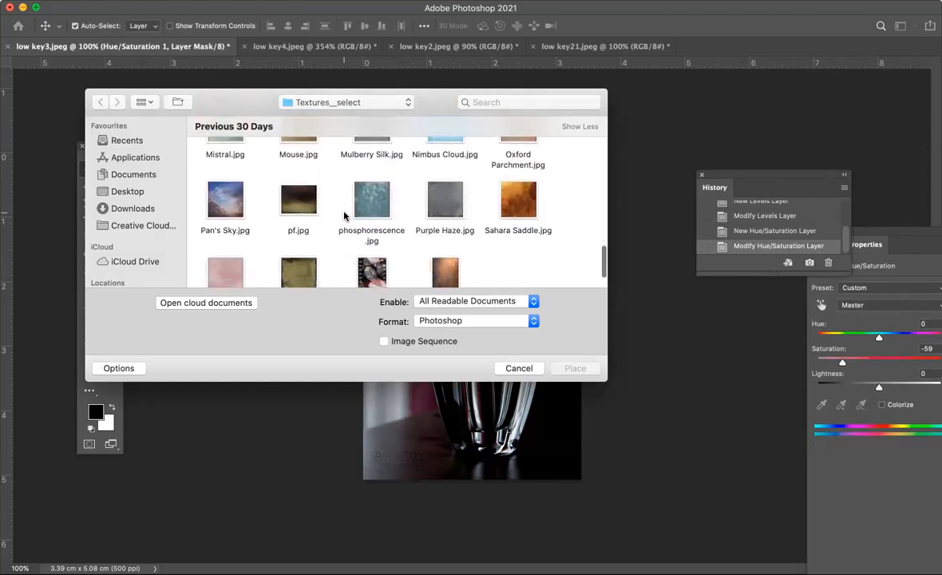
{"action": "scroll", "coordinate": [344, 215], "scroll_direction": "down", "scroll_amount": 2}
{"action": "scroll", "coordinate": [344, 215], "scroll_direction": "up", "scroll_amount": 5}
{"action": "scroll", "coordinate": [344, 216], "scroll_direction": "up", "scroll_amount": 15}
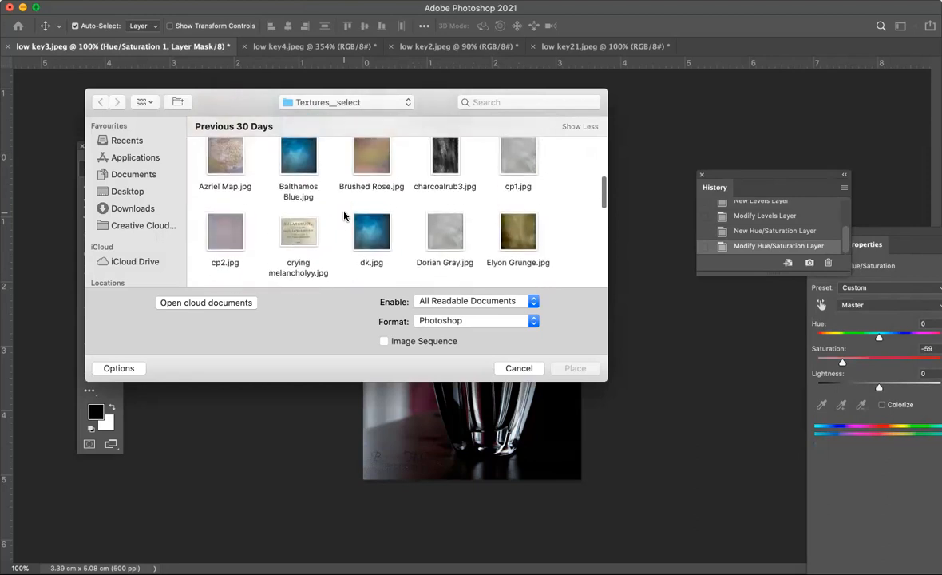
{"action": "scroll", "coordinate": [344, 216], "scroll_direction": "up", "scroll_amount": 3}
{"action": "scroll", "coordinate": [344, 215], "scroll_direction": "down", "scroll_amount": 2}
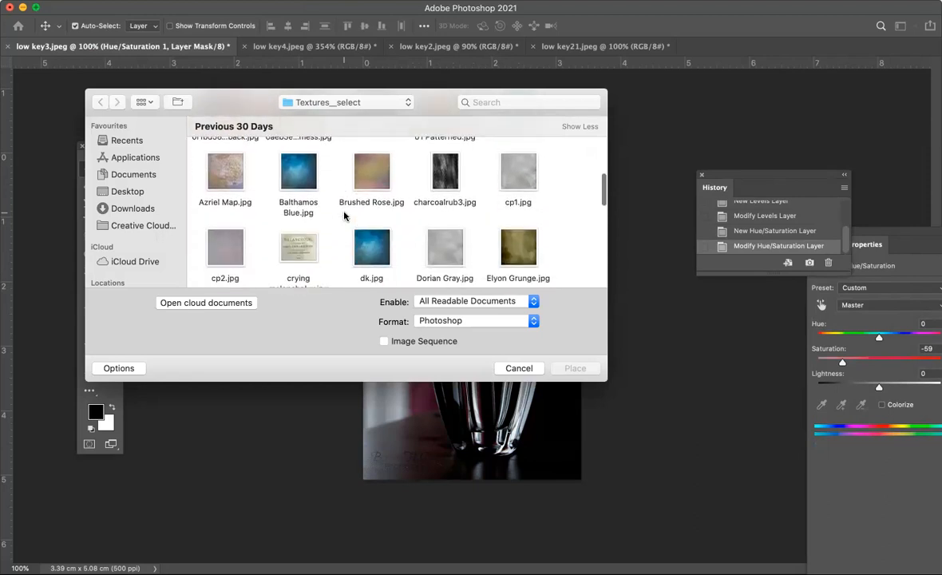
{"action": "scroll", "coordinate": [344, 216], "scroll_direction": "up", "scroll_amount": 3}
{"action": "left_click", "coordinate": [371, 206]}
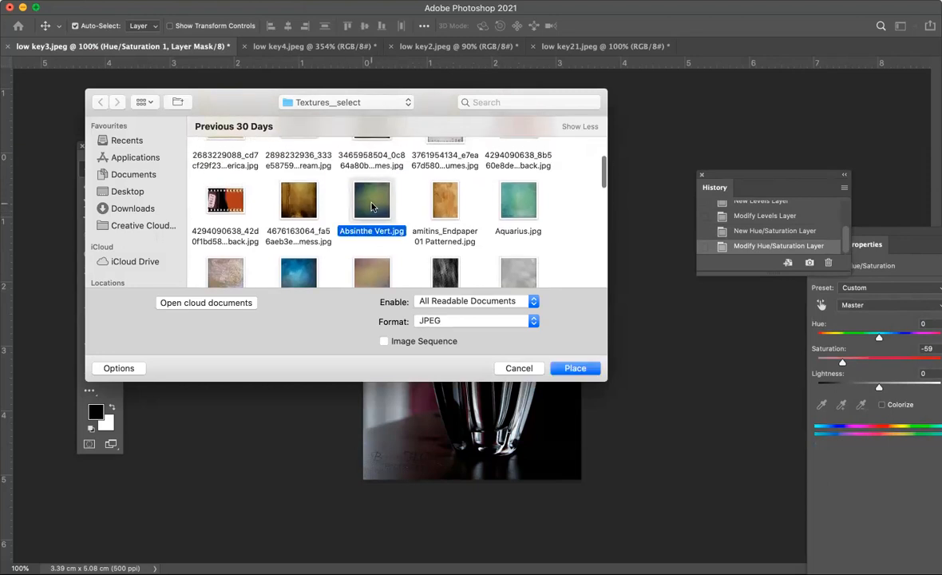
{"action": "left_click", "coordinate": [570, 368]}
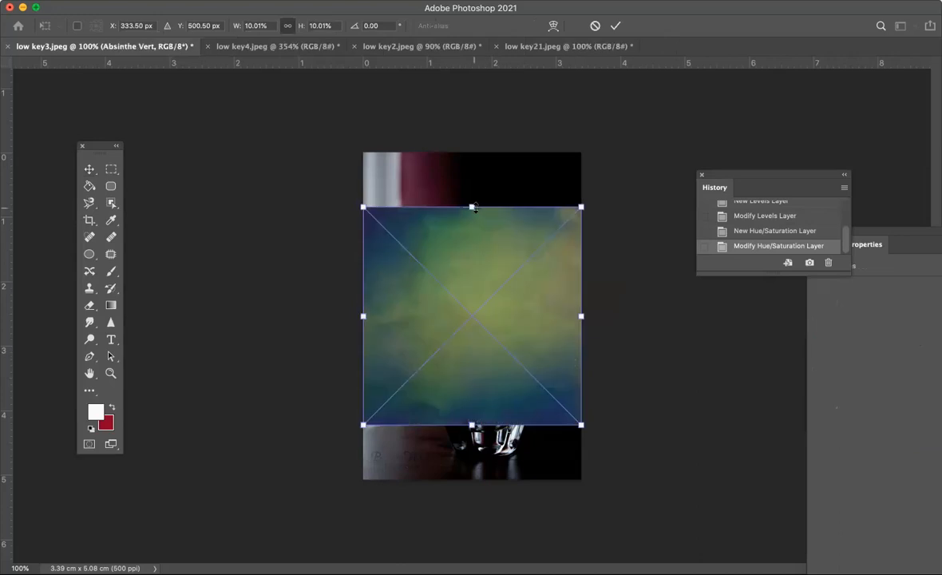
- Stretch the Absinthe Vert texture vertically past both ends of the bottle image and commit the placement
{"action": "left_click_drag", "start_coordinate": [472, 207], "coordinate": [471, 142]}
{"action": "left_click_drag", "start_coordinate": [472, 425], "coordinate": [471, 485]}
{"action": "key", "text": "Return"}
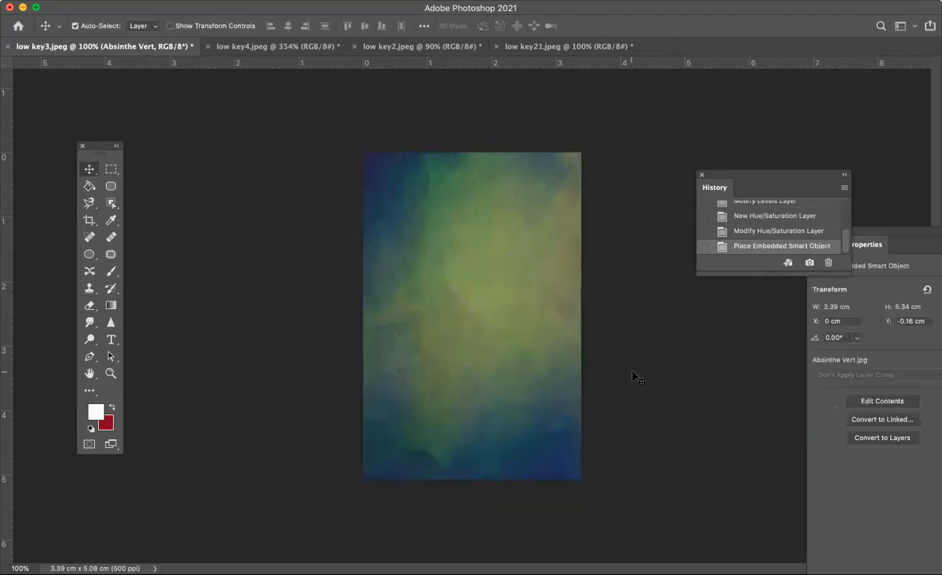
- Show the layer list and rearrange the floating palettes so the history sits above it without overlapping
{"action": "left_click_drag", "start_coordinate": [782, 177], "coordinate": [752, 147]}
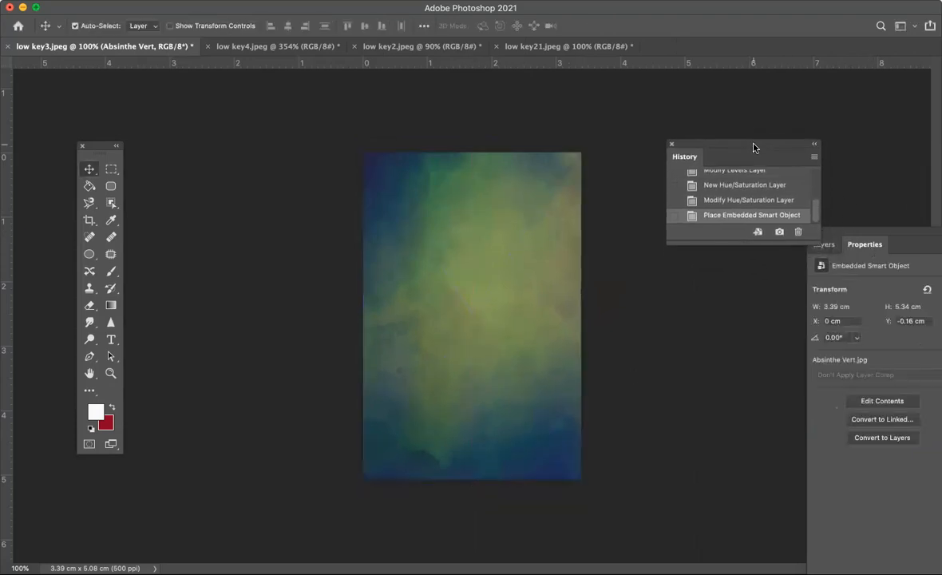
{"action": "left_click_drag", "start_coordinate": [888, 236], "coordinate": [782, 200]}
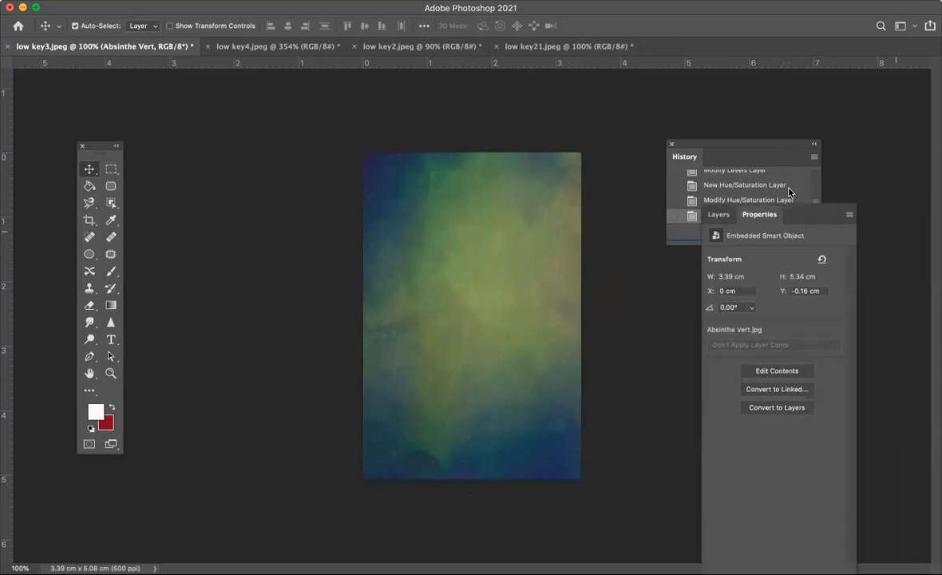
{"action": "left_click", "coordinate": [718, 208]}
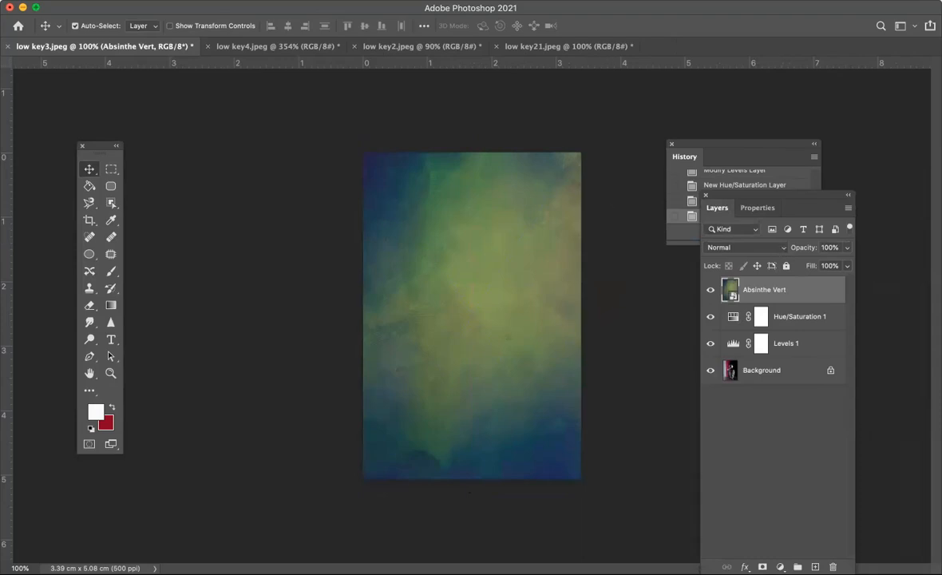
{"action": "left_click", "coordinate": [444, 1]}
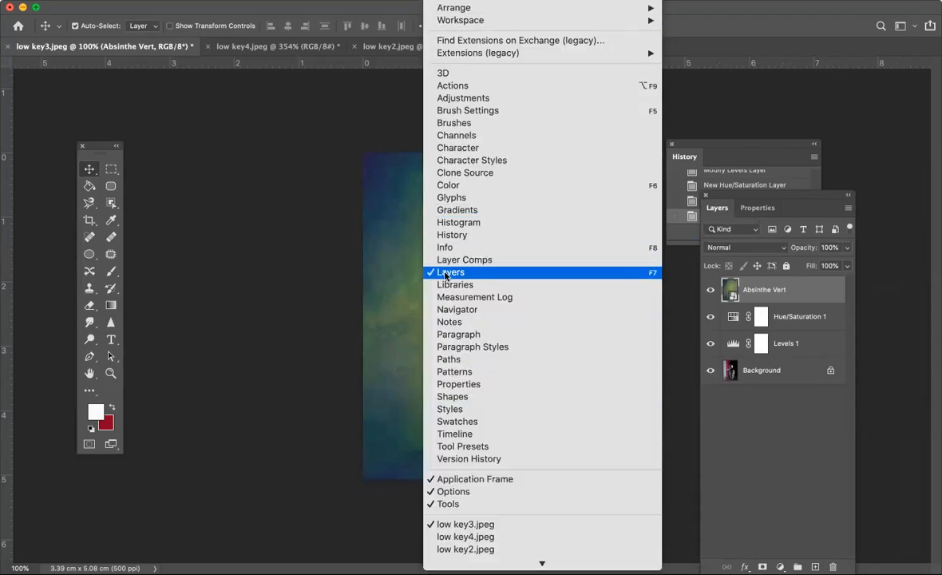
{"action": "left_click", "coordinate": [451, 235]}
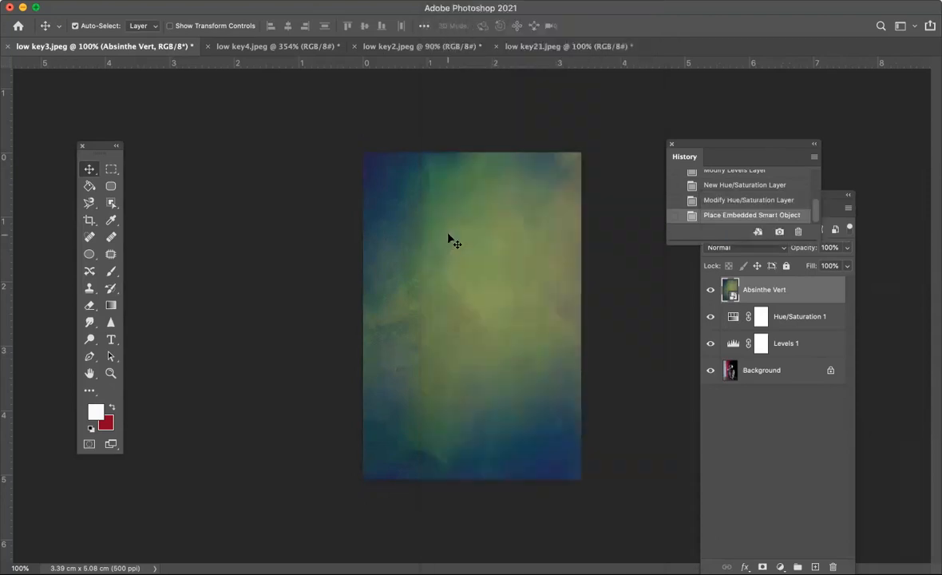
{"action": "left_click_drag", "start_coordinate": [734, 148], "coordinate": [752, 81]}
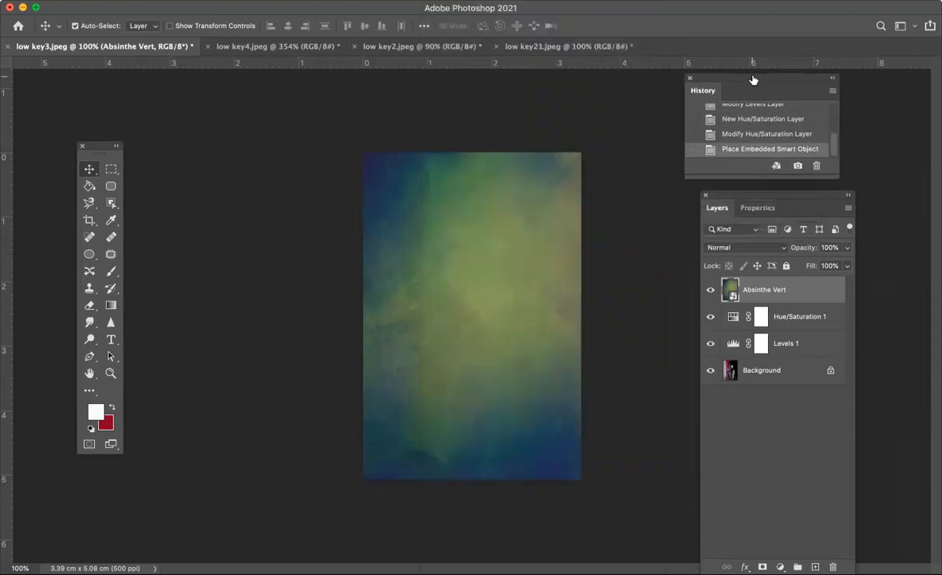
- Set the Absinthe Vert texture layer's blend mode to Overlay and nudge the floating layer list aside
{"action": "left_click", "coordinate": [776, 248]}
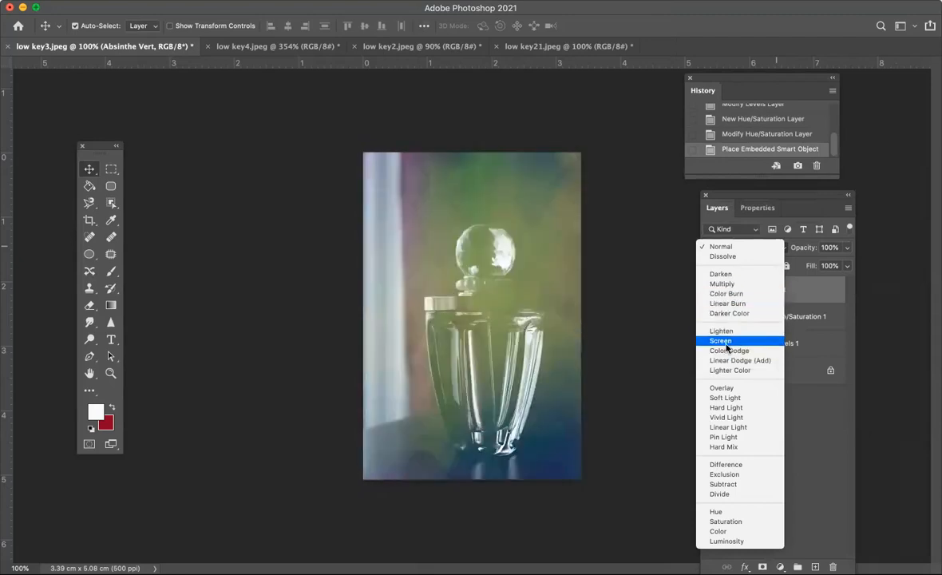
{"action": "left_click", "coordinate": [725, 388]}
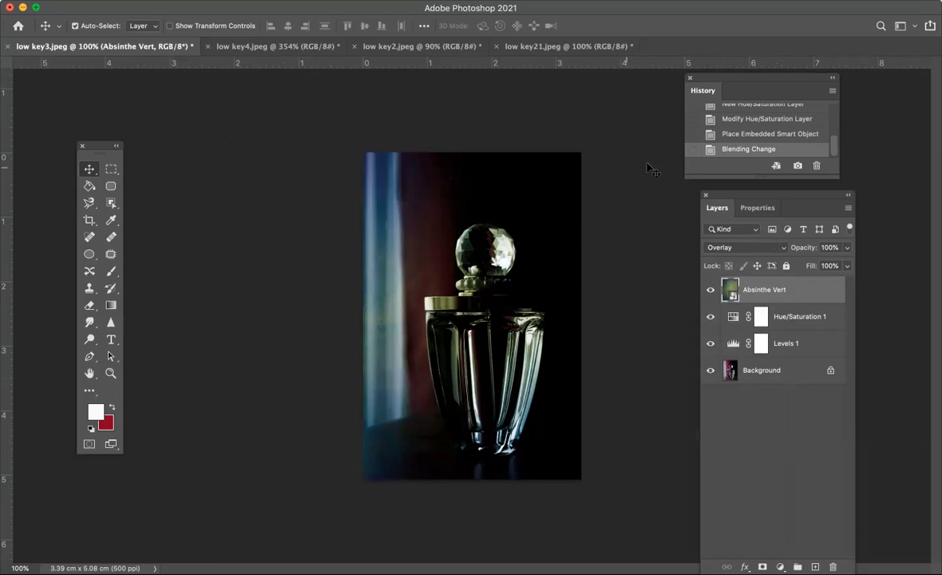
{"action": "mouse_move", "coordinate": [771, 200]}
{"action": "left_mouse_down"}
{"action": "mouse_move", "coordinate": [746, 165]}
{"action": "mouse_move", "coordinate": [767, 199]}
{"action": "left_mouse_up"}
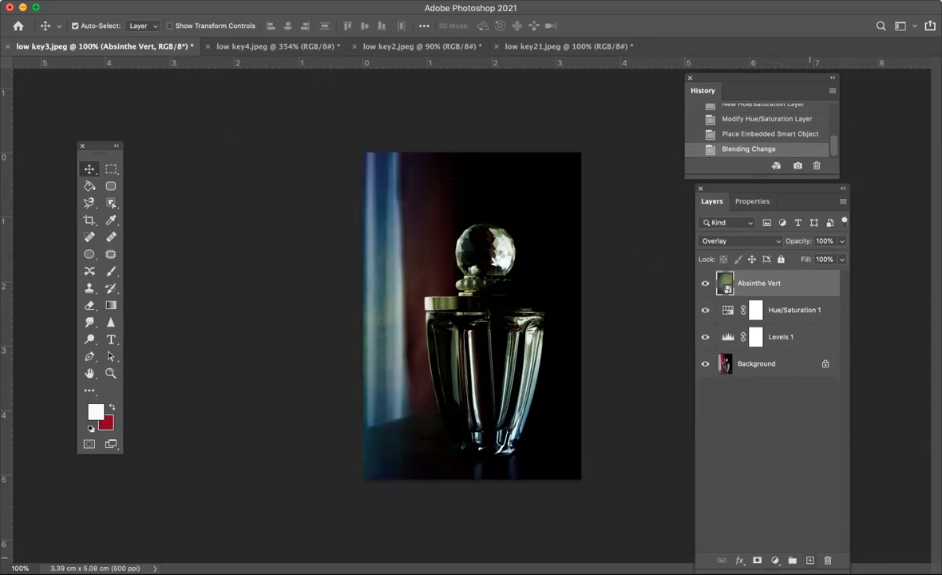
- Create a new layer above Absinthe Vert, fill it with 50% Gray in Normal mode, and activate the Move tool
{"action": "left_click", "coordinate": [809, 560]}
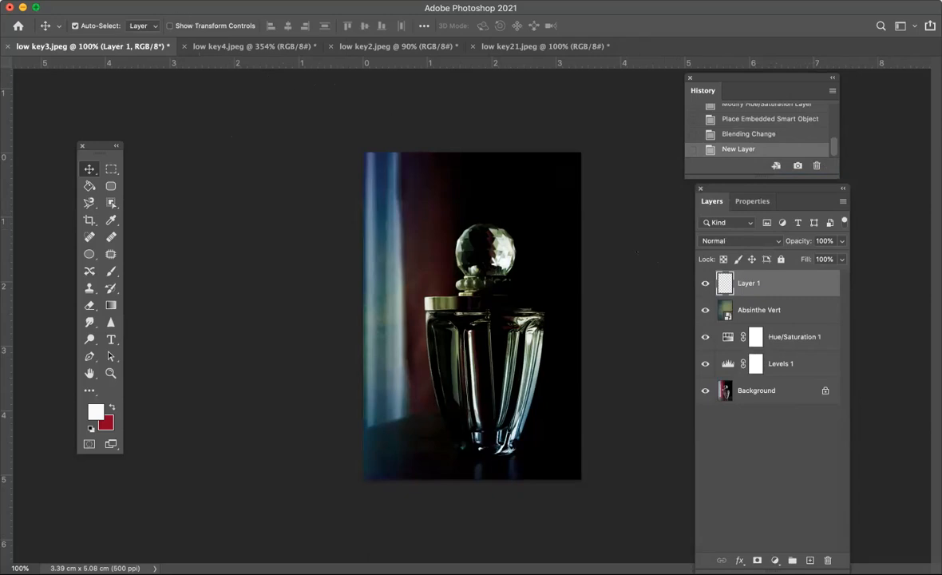
{"action": "left_click", "coordinate": [132, 1]}
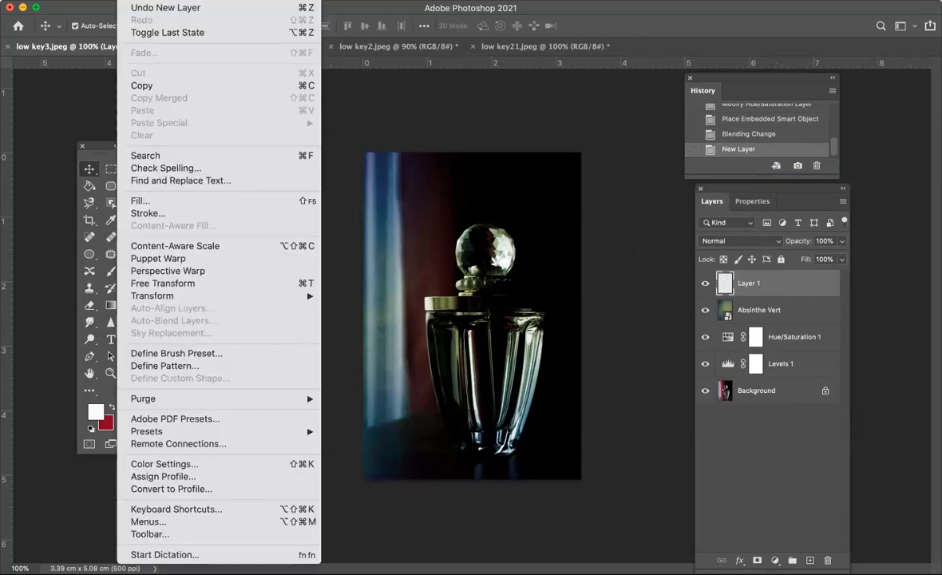
{"action": "left_click", "coordinate": [136, 201]}
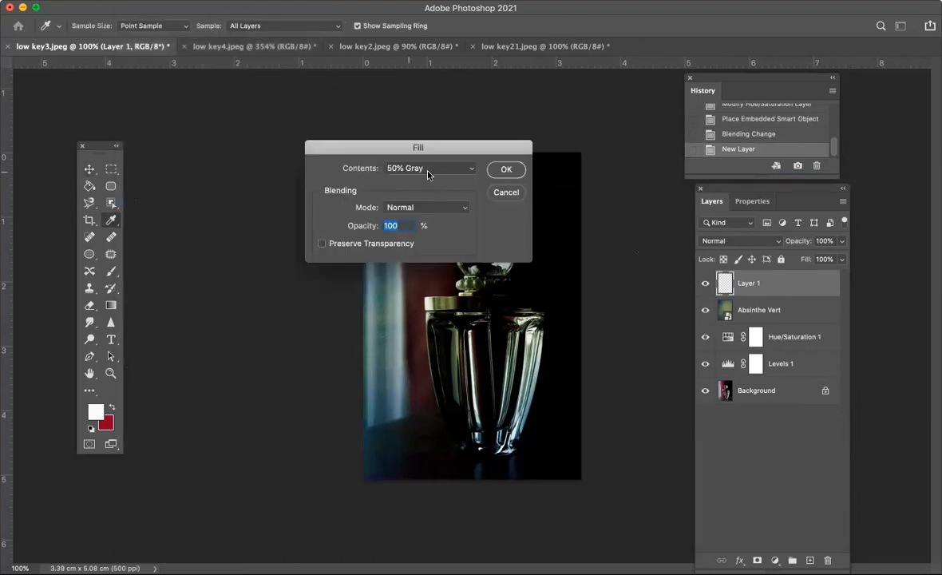
{"action": "left_click", "coordinate": [427, 170]}
{"action": "left_click", "coordinate": [399, 168]}
{"action": "left_click", "coordinate": [505, 169]}
{"action": "key", "text": "v"}
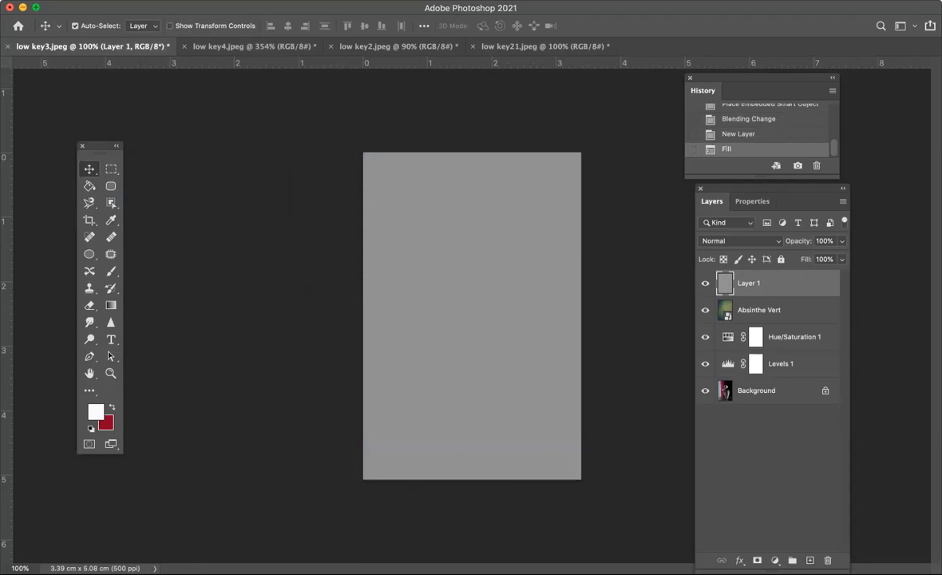
- Apply Film Grain to the gray layer with reduced grain and raised highlight area and intensity, and blend the layer with Darker Color
{"action": "left_click", "coordinate": [305, 1]}
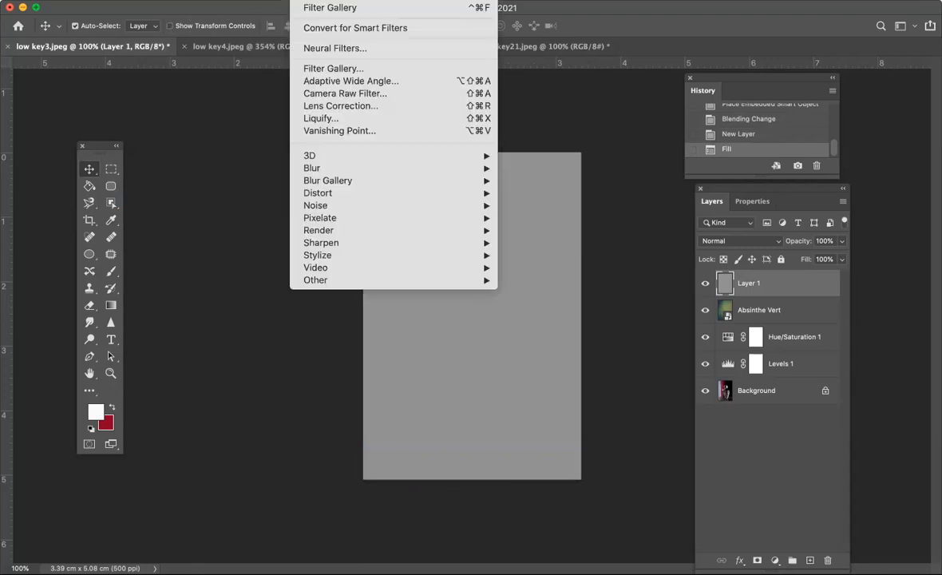
{"action": "left_click", "coordinate": [316, 70]}
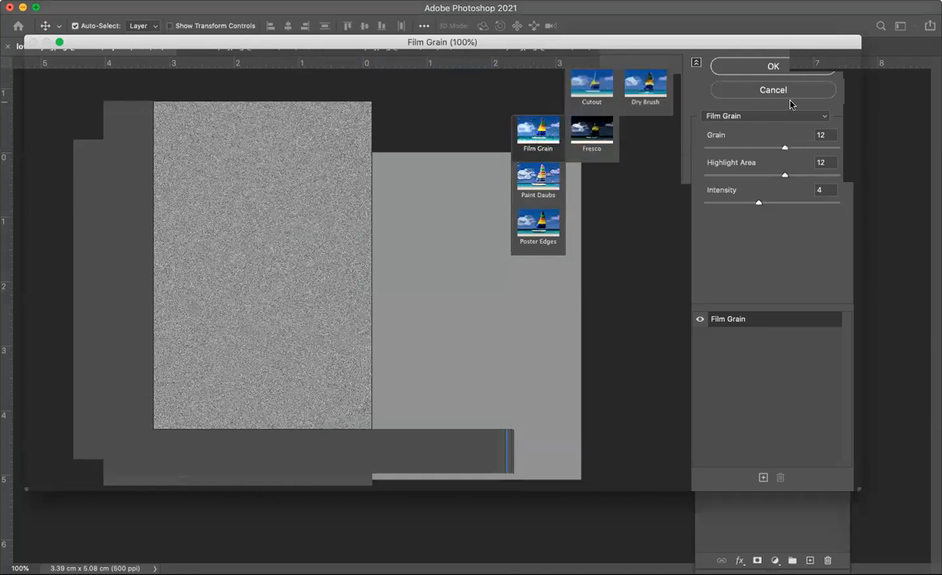
{"action": "left_click_drag", "start_coordinate": [782, 150], "coordinate": [738, 152]}
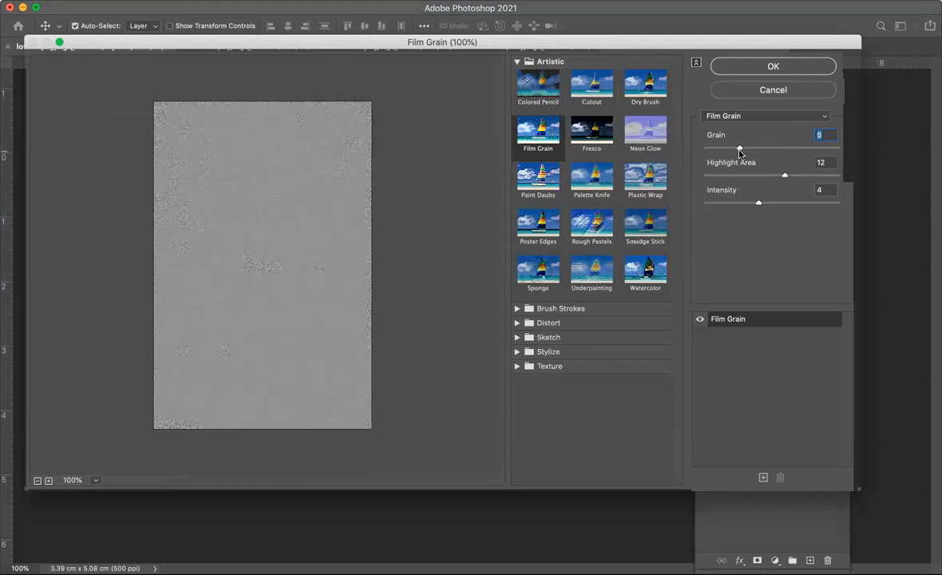
{"action": "left_click_drag", "start_coordinate": [784, 175], "coordinate": [804, 181]}
{"action": "left_click_drag", "start_coordinate": [758, 206], "coordinate": [798, 203]}
{"action": "left_click", "coordinate": [745, 67]}
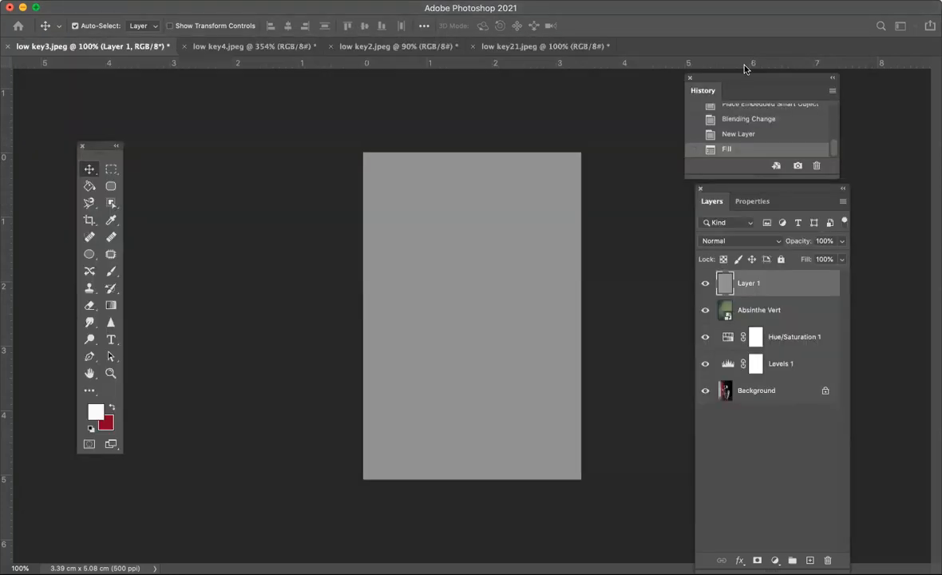
{"action": "left_click", "coordinate": [780, 241]}
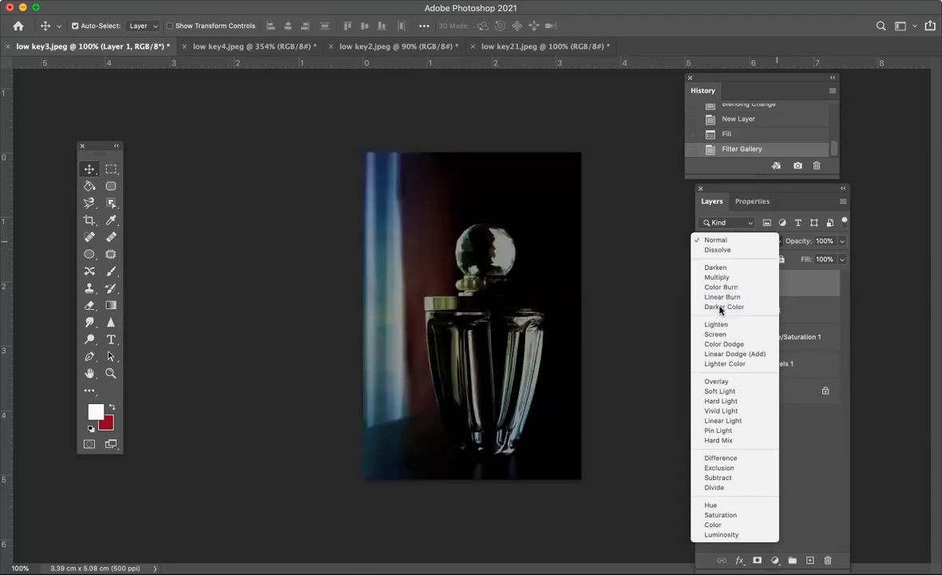
{"action": "left_click", "coordinate": [718, 306]}
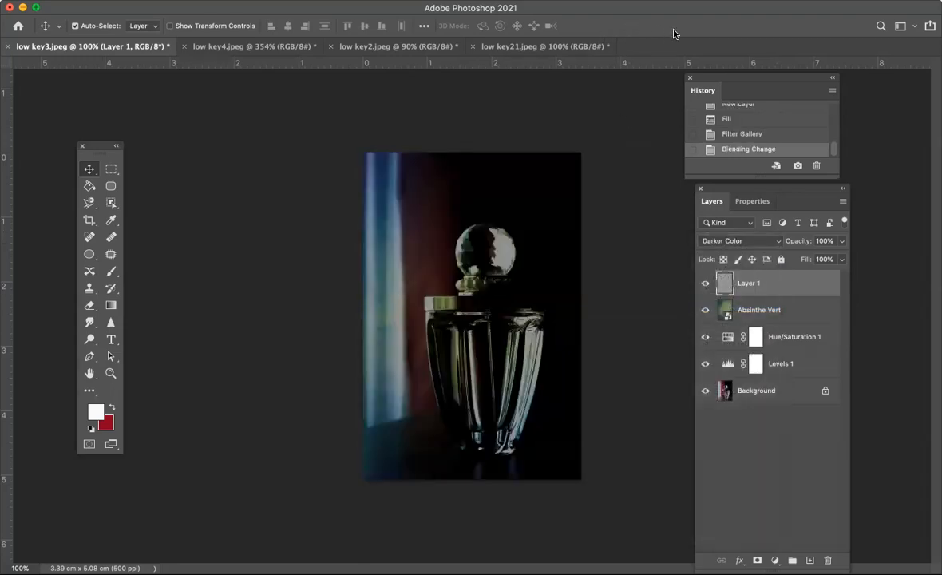